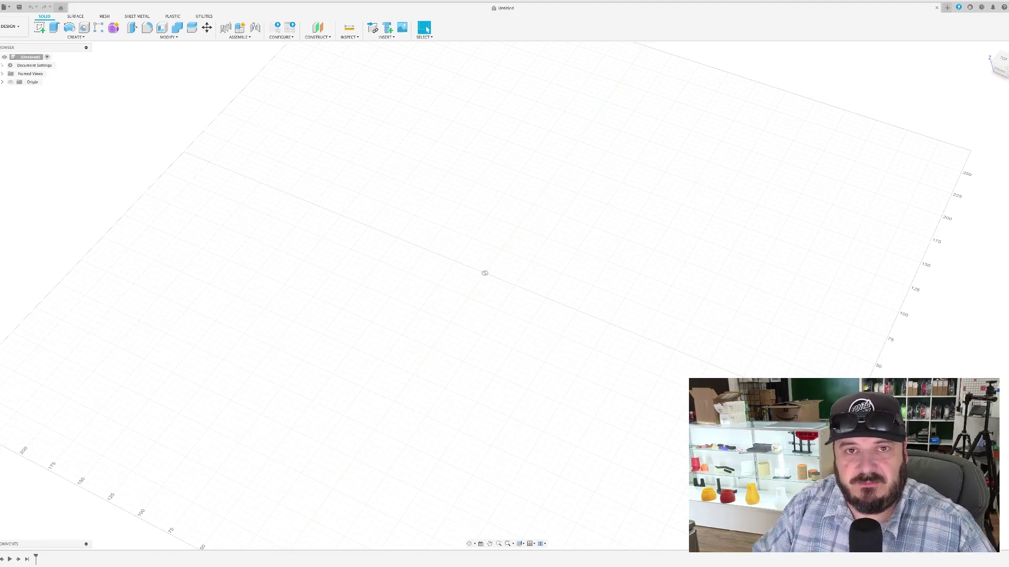
Start a new sketch on the XY ground plane from the Sheet Metal tab
{"action": "left_click", "coordinate": [142, 17]}
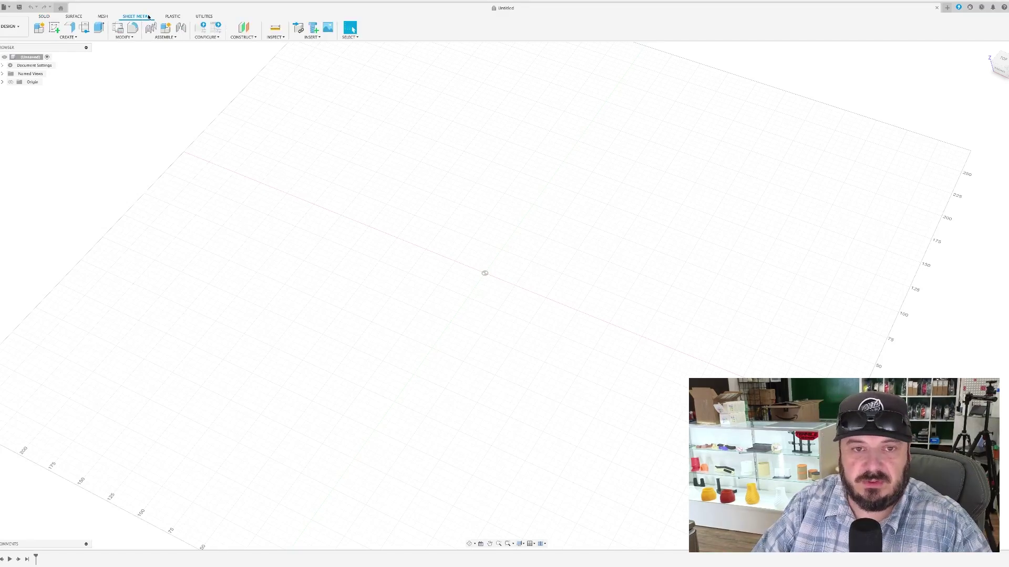
{"action": "left_click", "coordinate": [55, 28]}
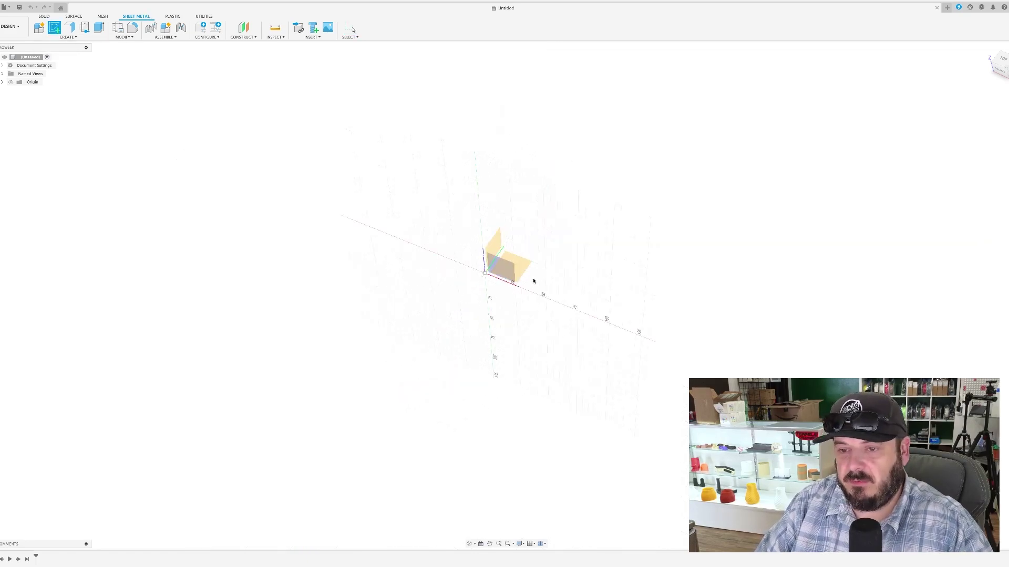
{"action": "left_click", "coordinate": [523, 266]}
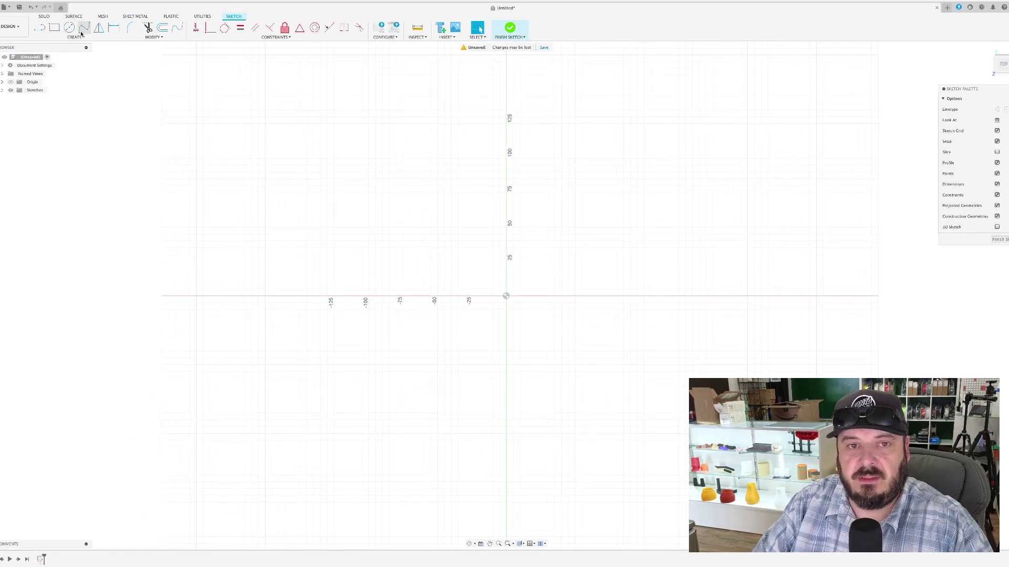
Draw a center point arc of radius 50 mm at the origin, entering 35 for its end angle
{"action": "left_click", "coordinate": [76, 37]}
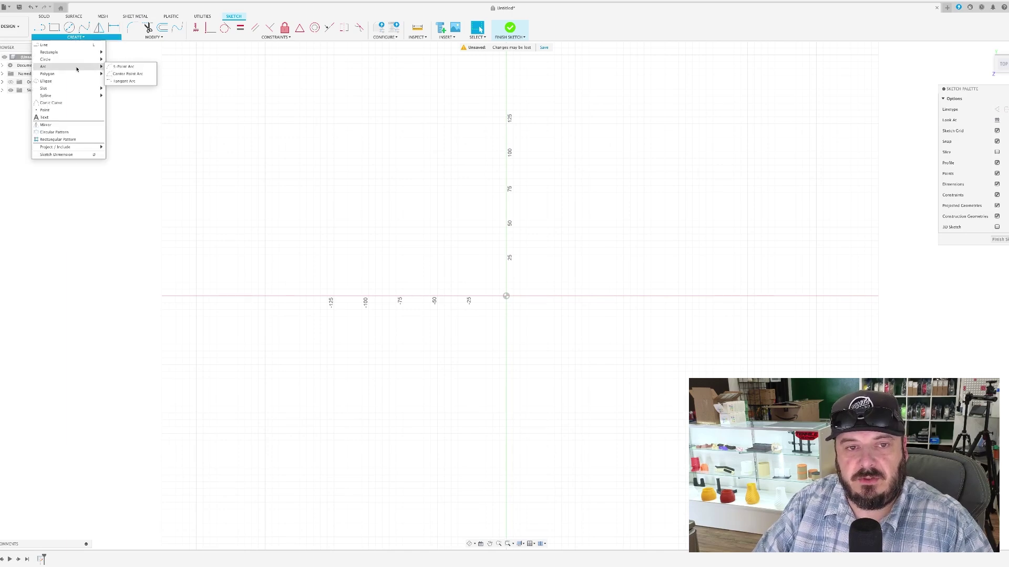
{"action": "mouse_move", "coordinate": [75, 69]}
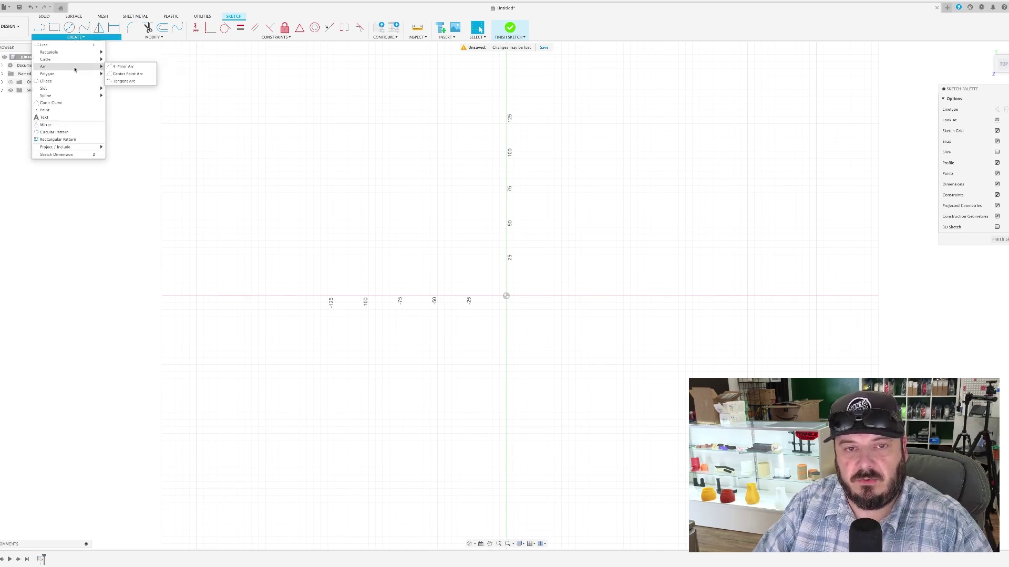
{"action": "left_click", "coordinate": [127, 74]}
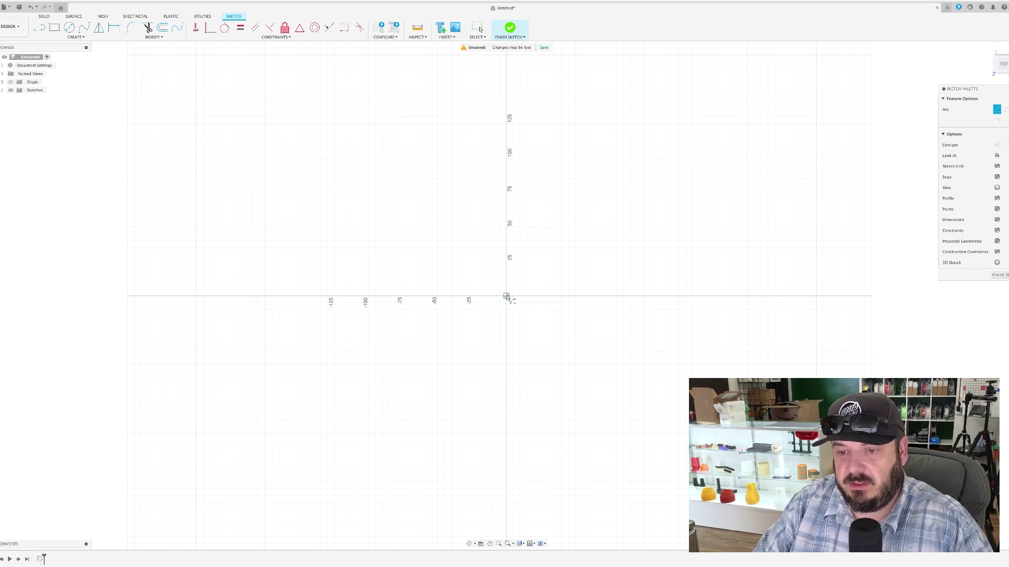
{"action": "left_click", "coordinate": [506, 296]}
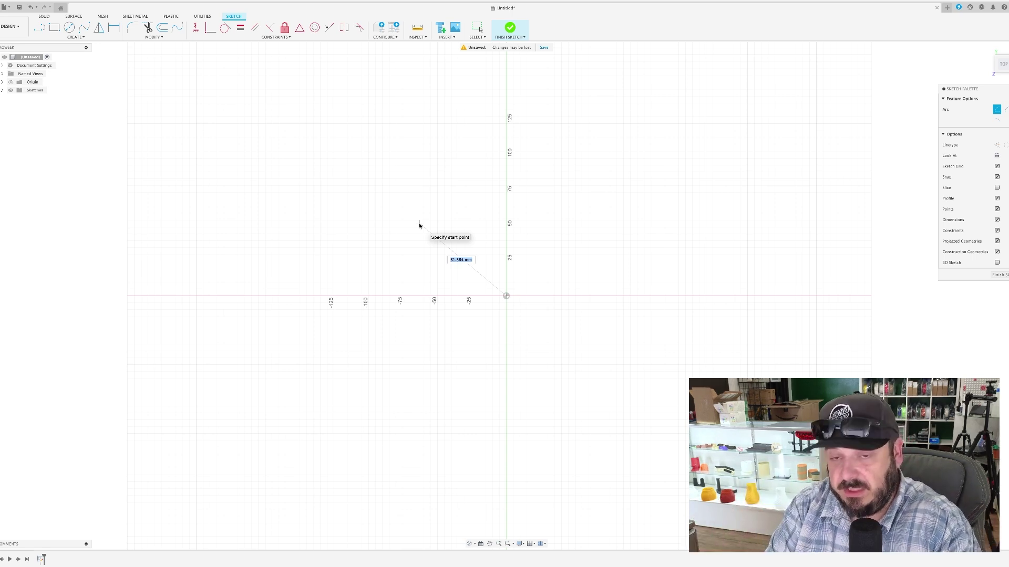
{"action": "type", "text": "50"}
{"action": "key", "text": "Tab"}
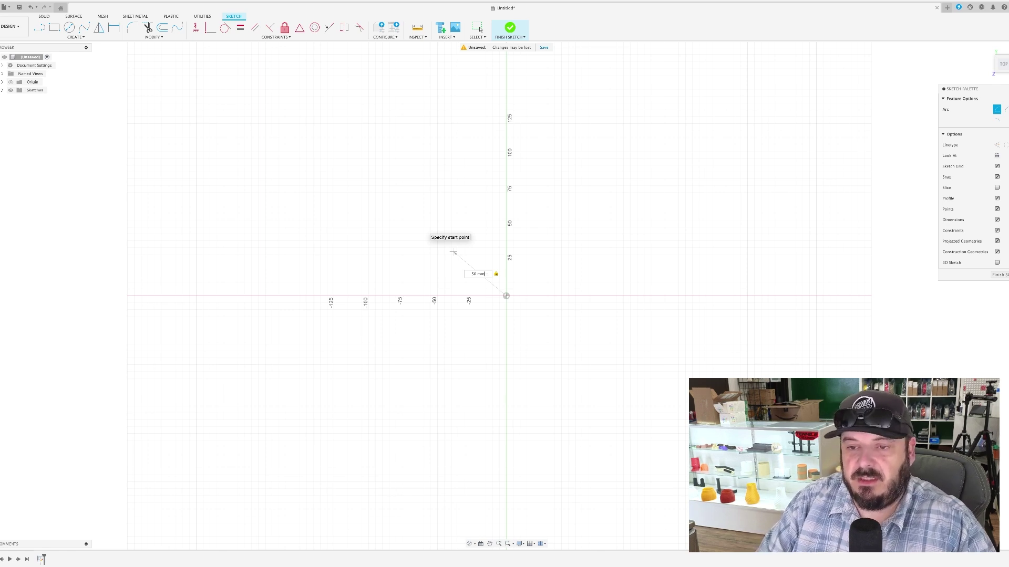
{"action": "left_click", "coordinate": [420, 226]}
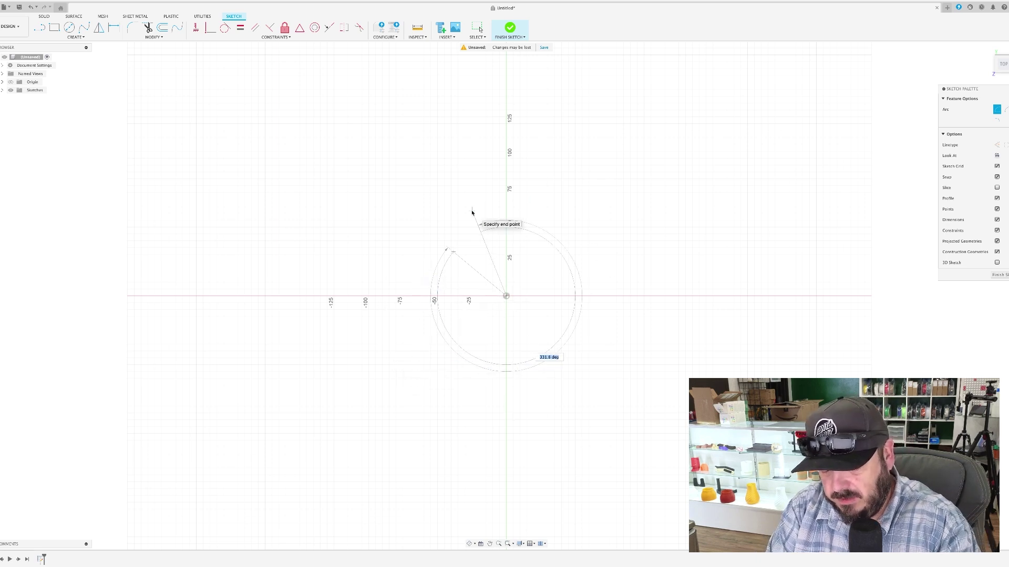
{"action": "type", "text": "359"}
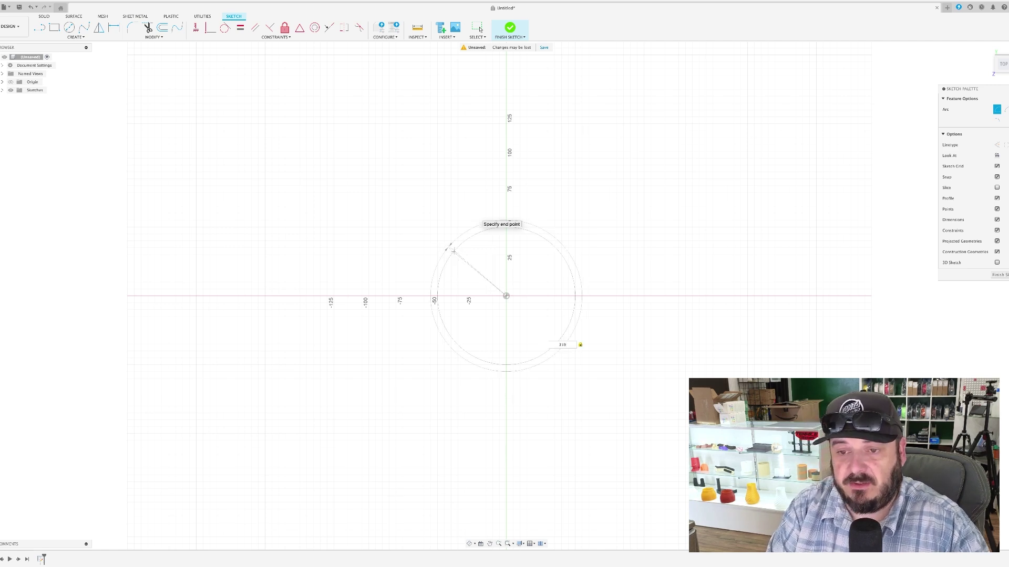
{"action": "key", "text": "Return"}
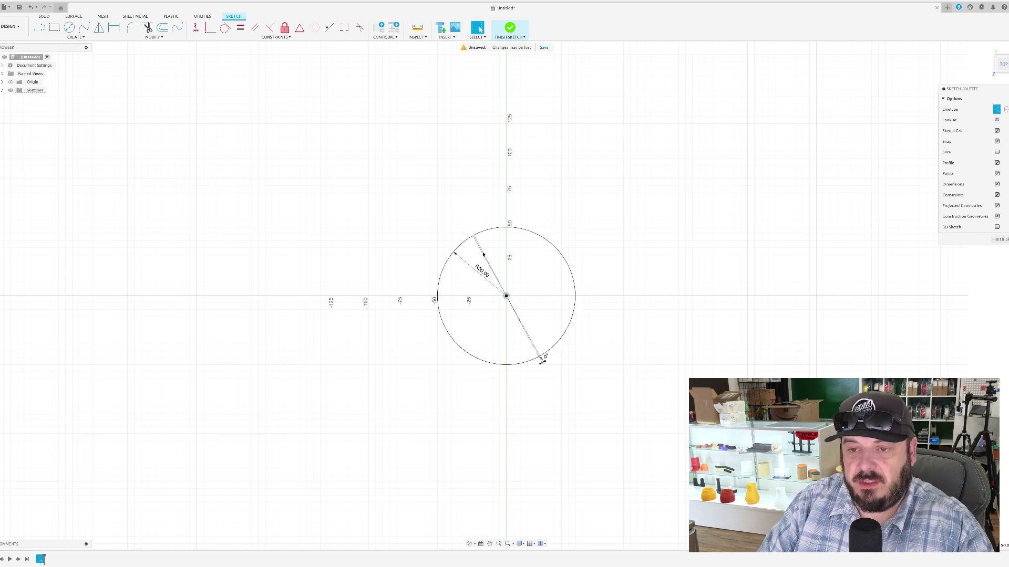
{"action": "scroll", "coordinate": [484, 255], "scroll_direction": "down", "scroll_amount": 2}
{"action": "scroll", "coordinate": [484, 255], "scroll_direction": "up", "scroll_amount": 5}
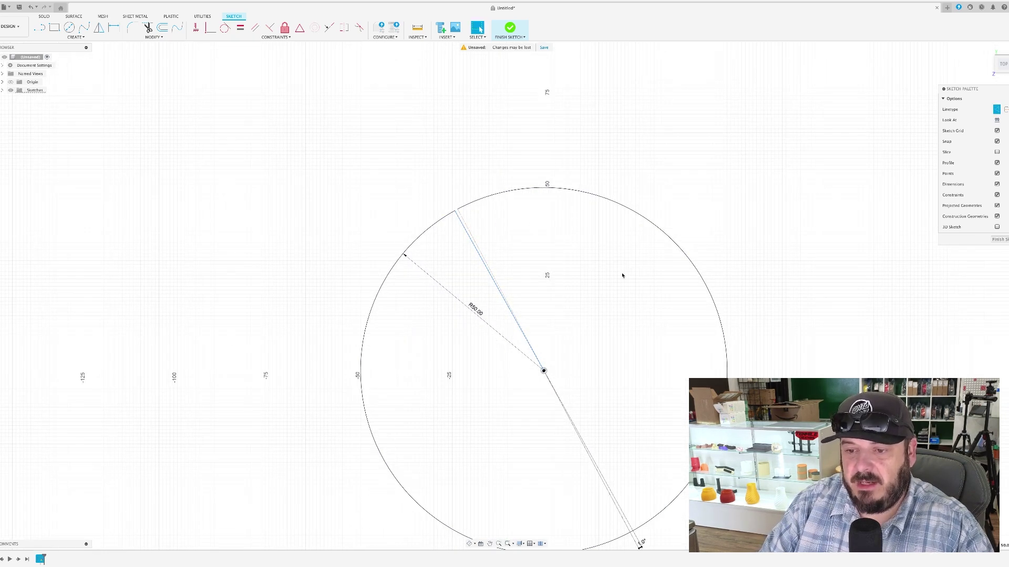
{"action": "scroll", "coordinate": [622, 275], "scroll_direction": "down", "scroll_amount": 1}
{"action": "middle_click_drag", "start_coordinate": [758, 275], "coordinate": [669, 215]}
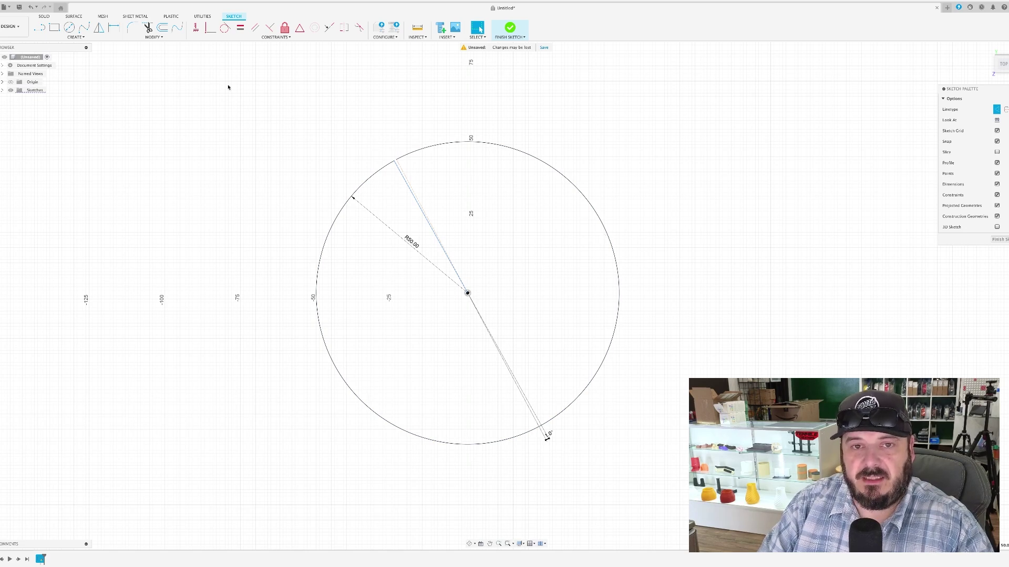
Create a 70 mm tall sheet-metal flange from the 50 mm arc profile
{"action": "left_click", "coordinate": [136, 16]}
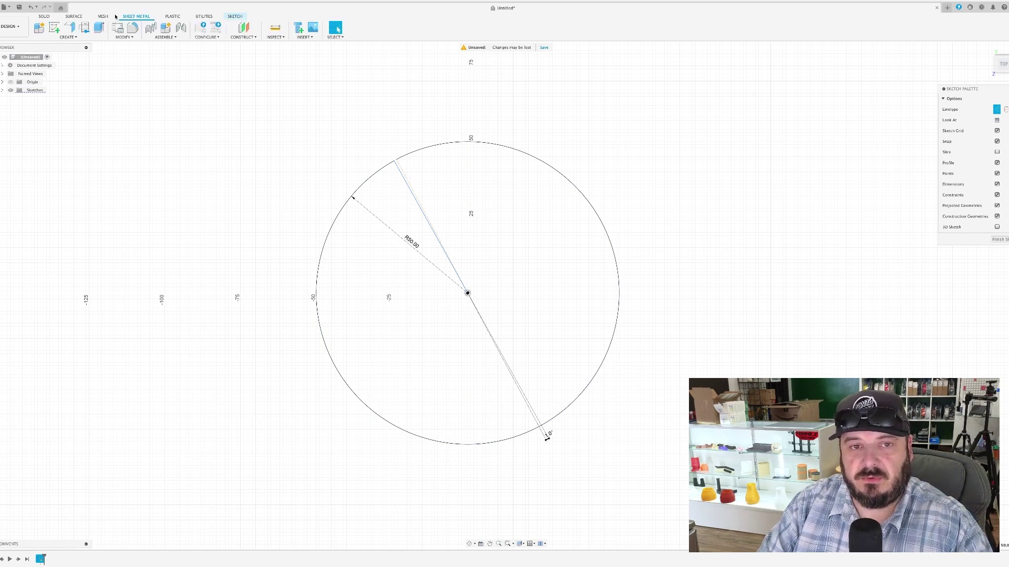
{"action": "left_click", "coordinate": [71, 31]}
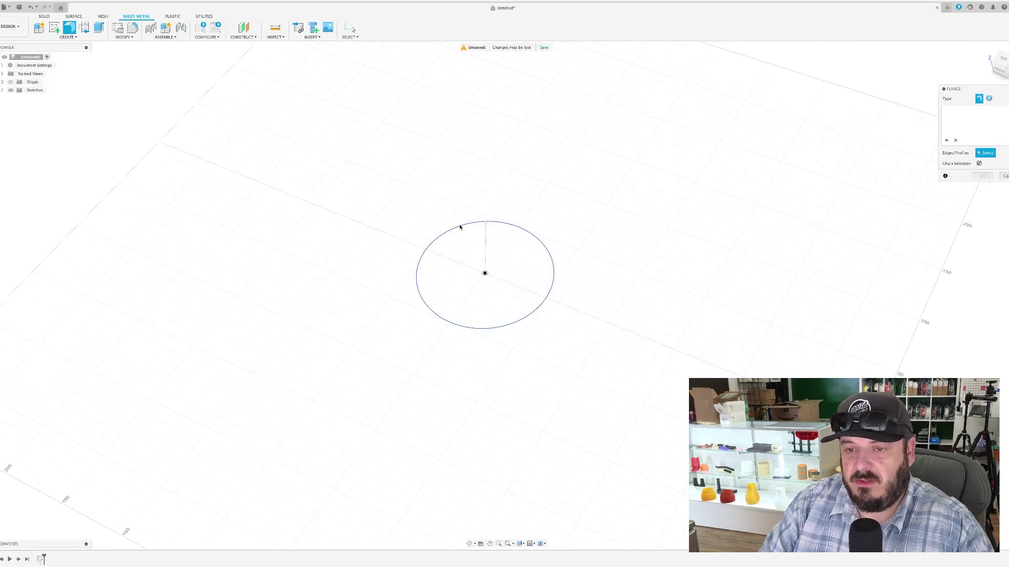
{"action": "left_click", "coordinate": [460, 227]}
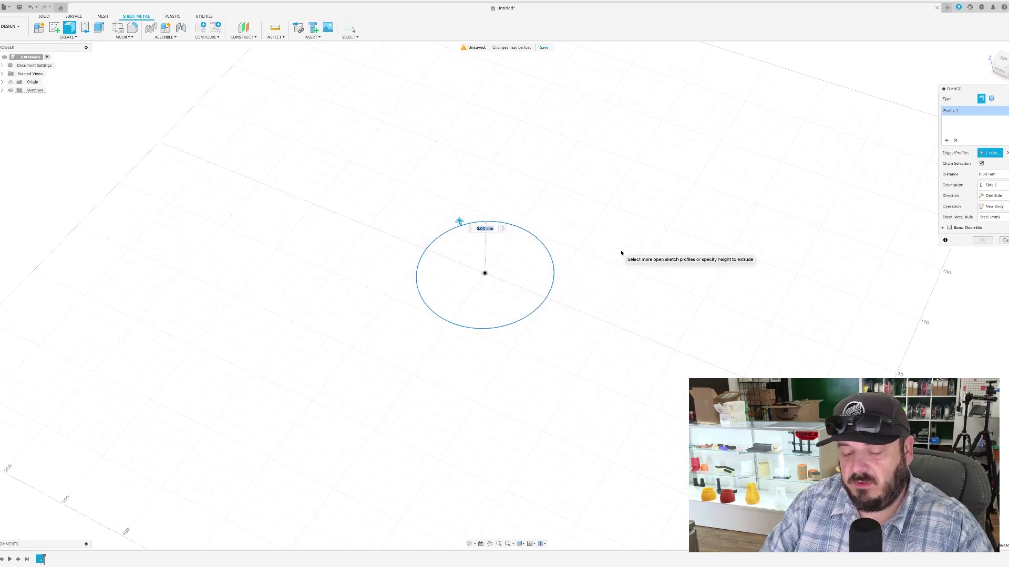
{"action": "type", "text": "77"}
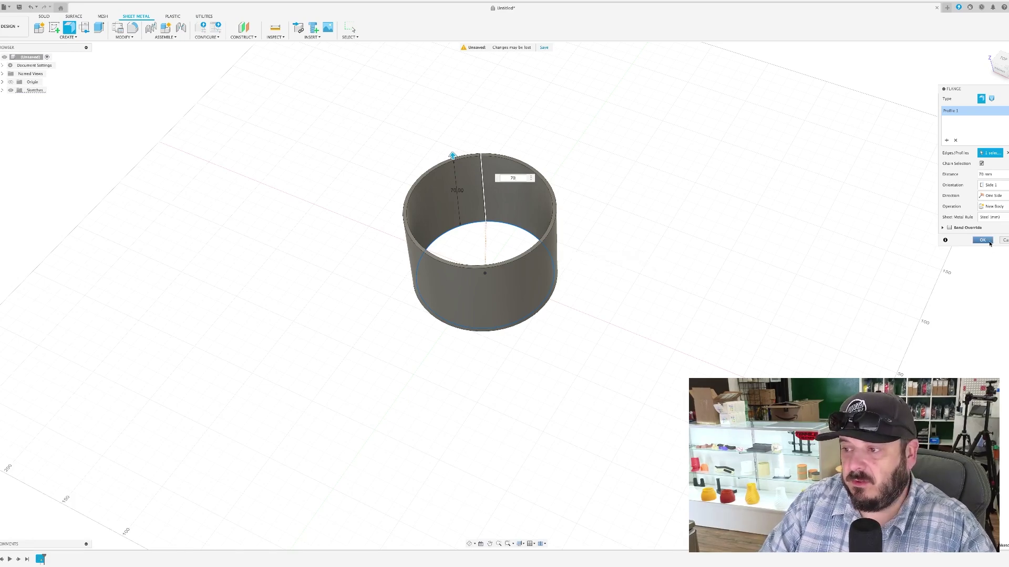
{"action": "left_click", "coordinate": [983, 241]}
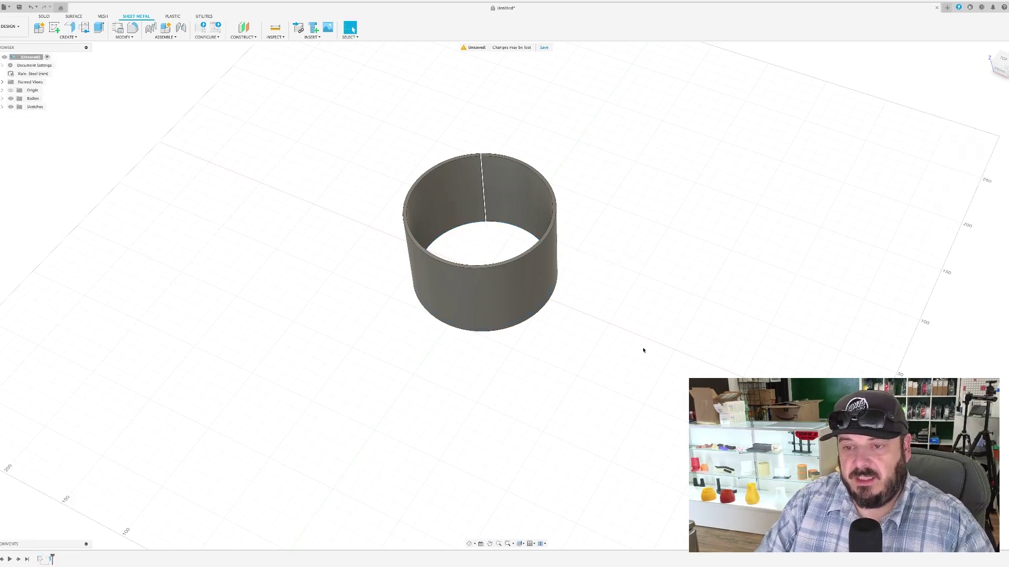
Extrude the narrow seam face at the rim 0.5 mm as a Join to close the gap
{"action": "middle_click_drag", "start_coordinate": [605, 387], "coordinate": [594, 294], "text": "shift"}
{"action": "mouse_move", "coordinate": [557, 200]}
{"action": "middle_mouse_down", "text": "shift"}
{"action": "mouse_move", "coordinate": [509, 196]}
{"action": "mouse_move", "coordinate": [520, 178]}
{"action": "mouse_move", "coordinate": [525, 200]}
{"action": "mouse_move", "coordinate": [536, 200]}
{"action": "middle_mouse_up", "text": "shift"}
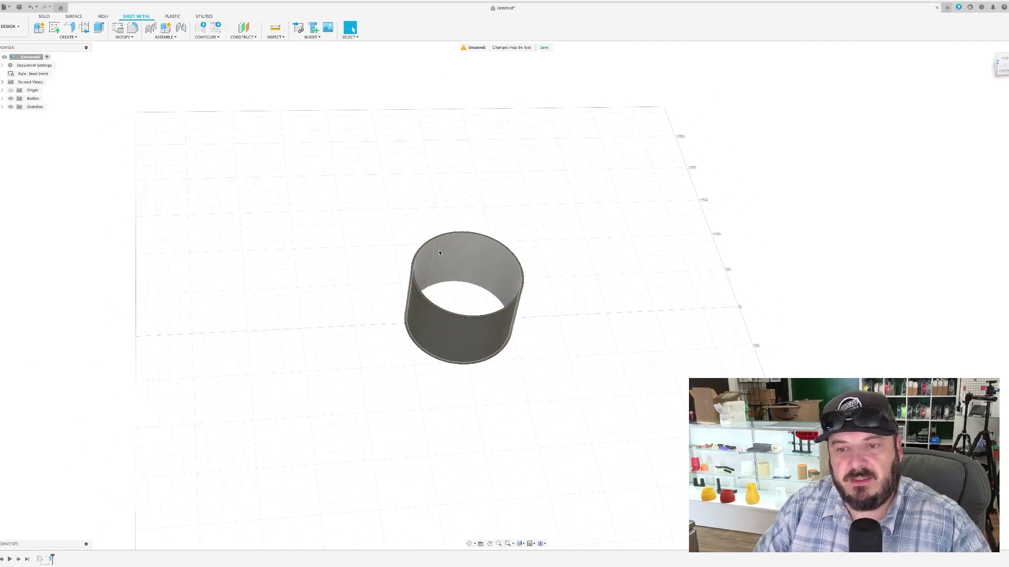
{"action": "scroll", "coordinate": [439, 250], "scroll_direction": "up", "scroll_amount": 5}
{"action": "scroll", "coordinate": [440, 252], "scroll_direction": "up", "scroll_amount": 4}
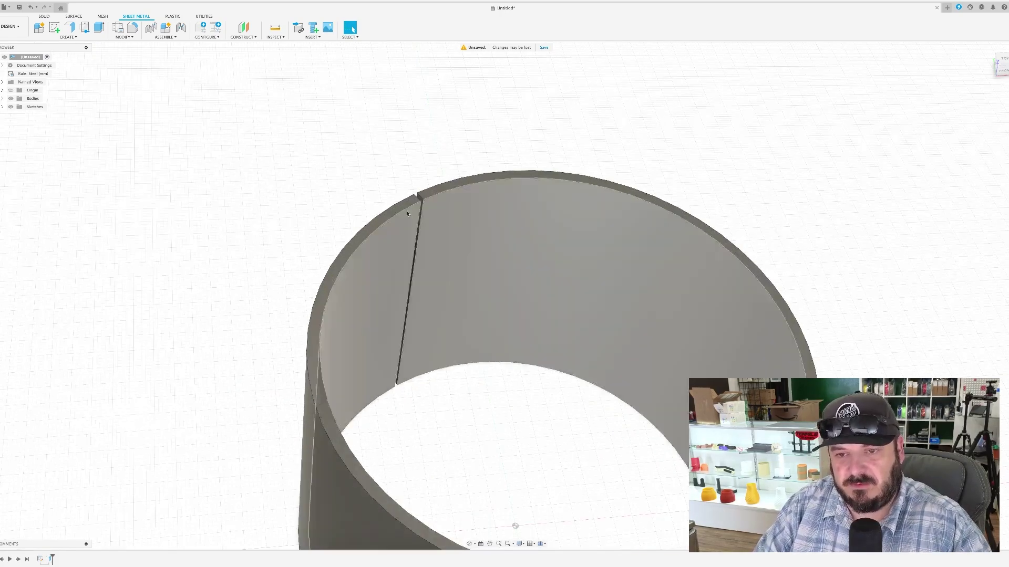
{"action": "scroll", "coordinate": [367, 151], "scroll_direction": "up", "scroll_amount": 1}
{"action": "scroll", "coordinate": [368, 150], "scroll_direction": "up", "scroll_amount": 4}
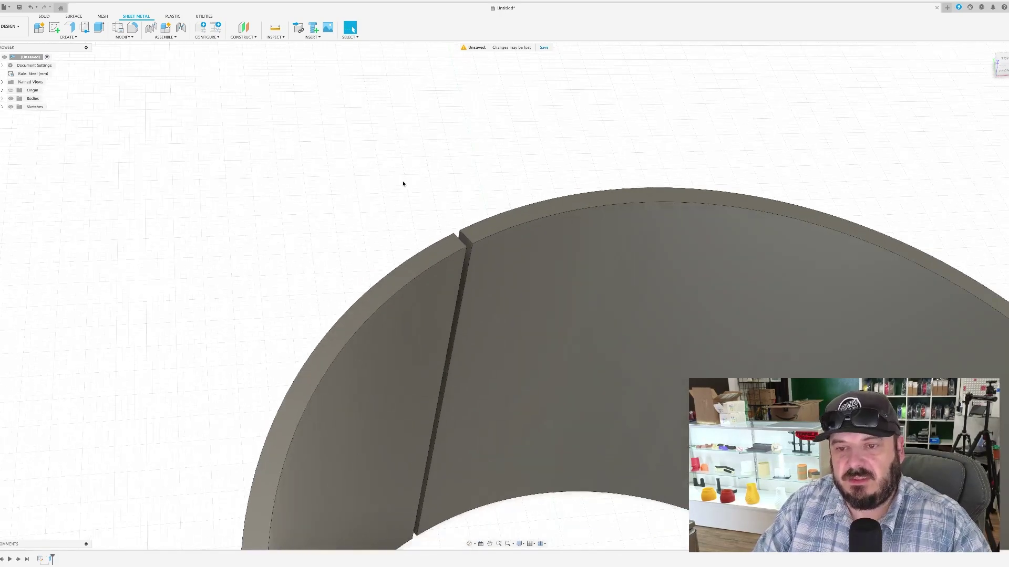
{"action": "mouse_move", "coordinate": [398, 131]}
{"action": "middle_mouse_down"}
{"action": "mouse_move", "coordinate": [399, 85]}
{"action": "mouse_move", "coordinate": [392, 110]}
{"action": "mouse_move", "coordinate": [401, 119]}
{"action": "middle_mouse_up"}
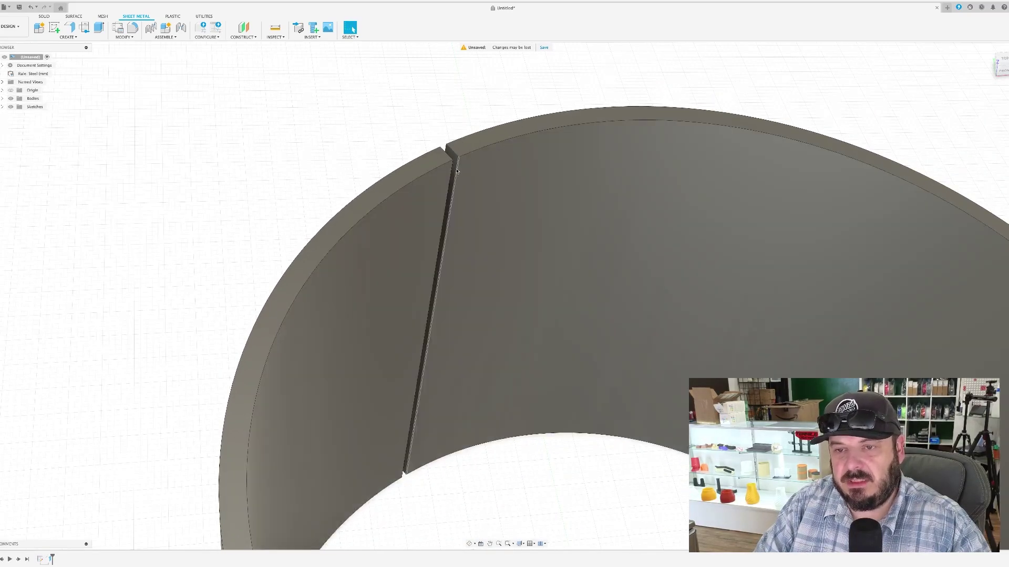
{"action": "left_click", "coordinate": [455, 160]}
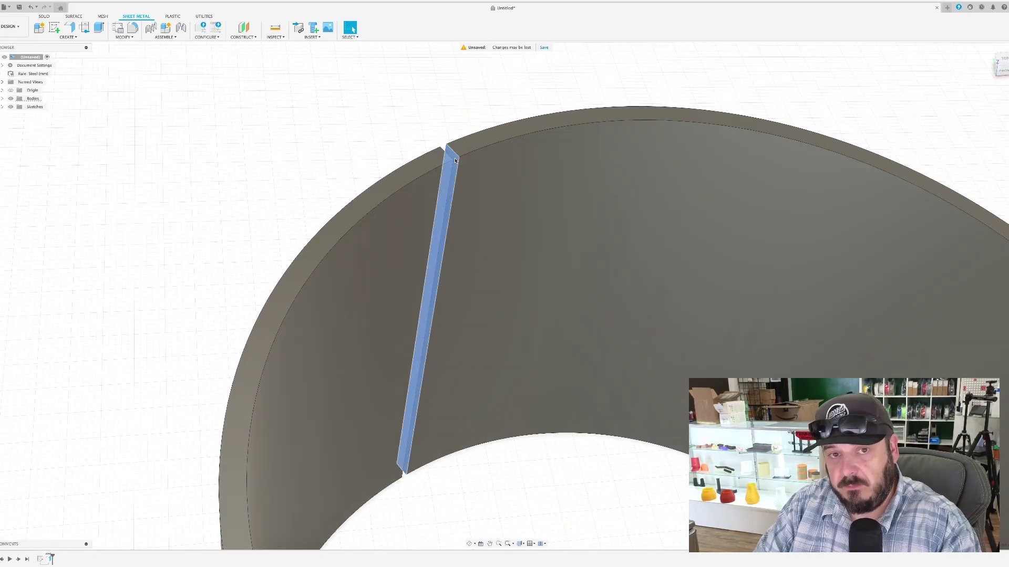
{"action": "key", "text": "e"}
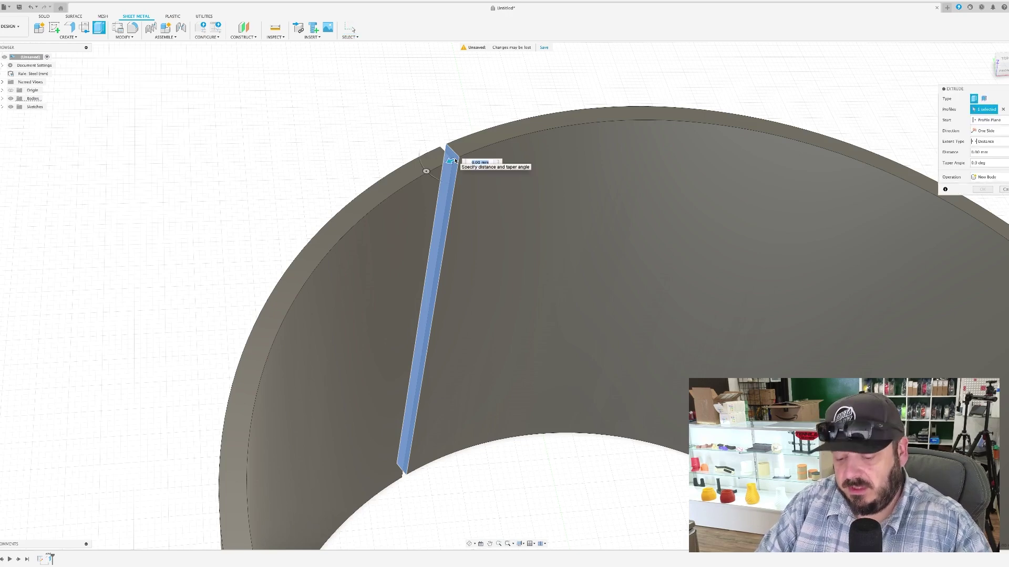
{"action": "type", "text": ".5"}
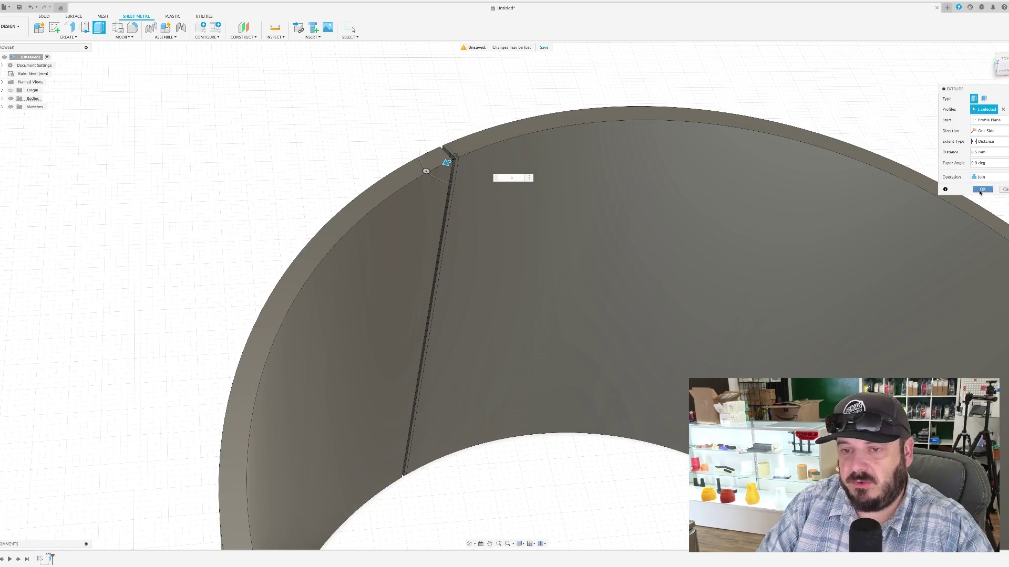
{"action": "left_click", "coordinate": [982, 190]}
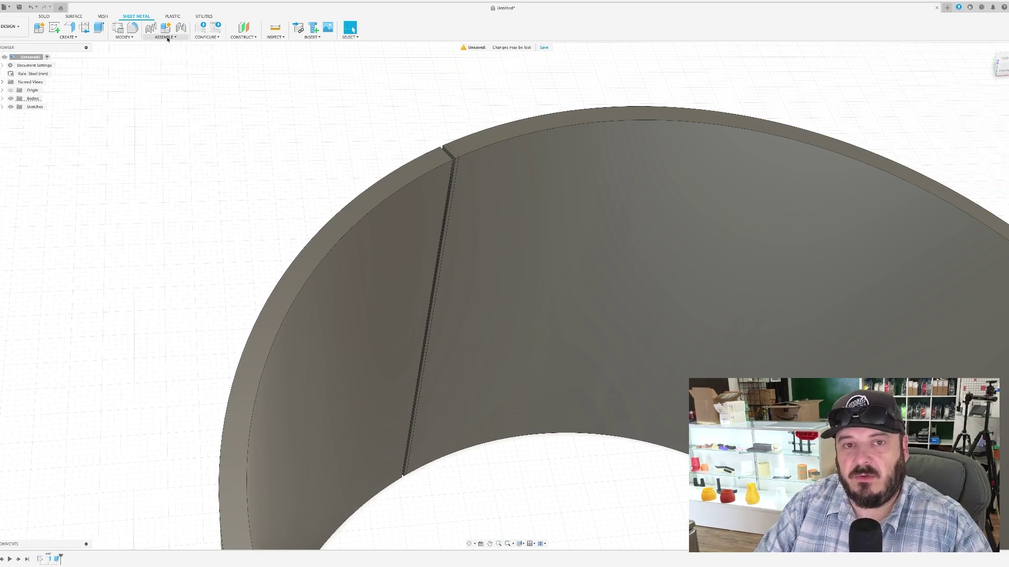
Unfold the wall with the large face as stationary entity, flattening the seam bend
{"action": "left_click", "coordinate": [130, 38]}
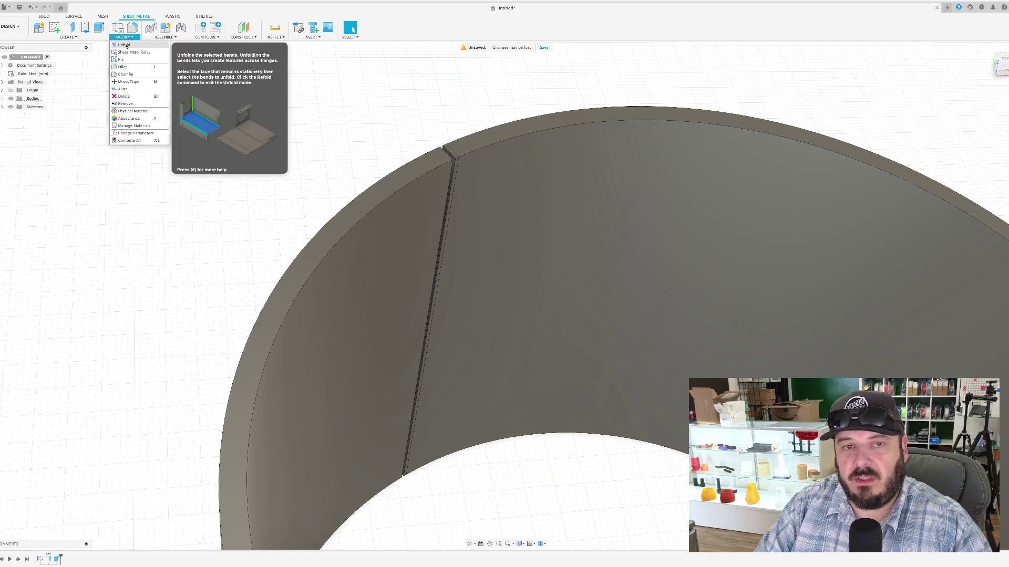
{"action": "left_click", "coordinate": [126, 46]}
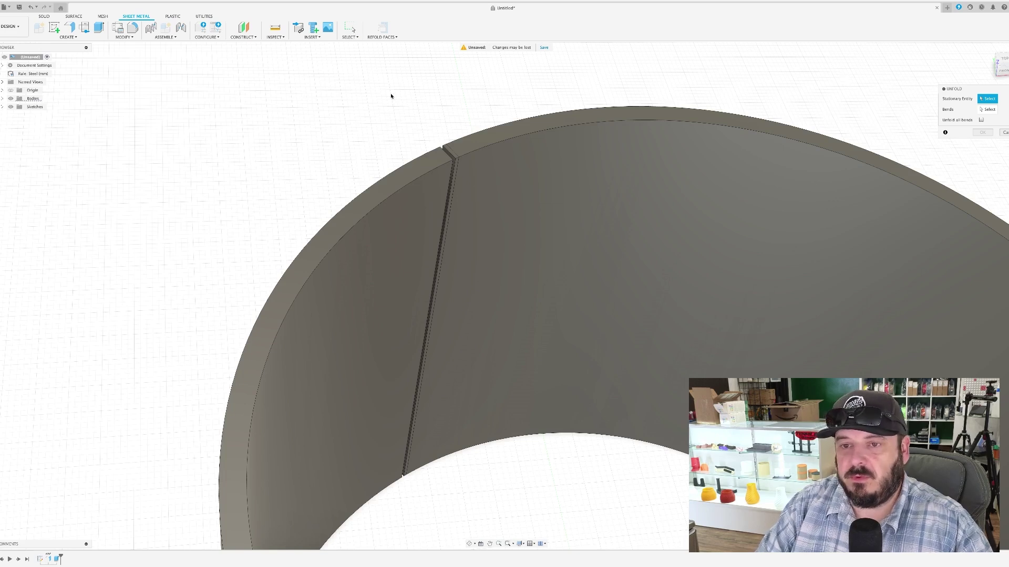
{"action": "left_click", "coordinate": [455, 170]}
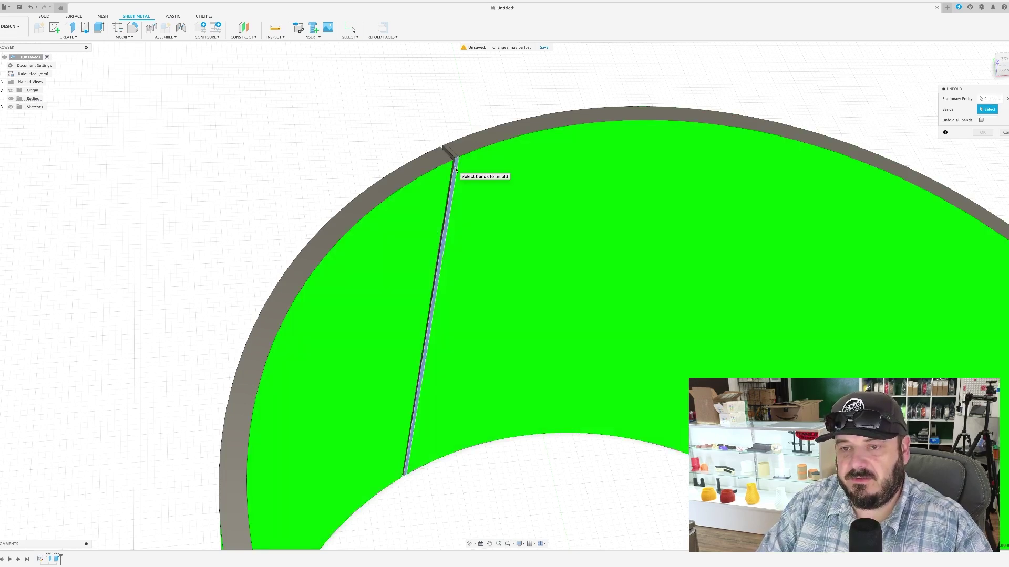
{"action": "left_click", "coordinate": [455, 170]}
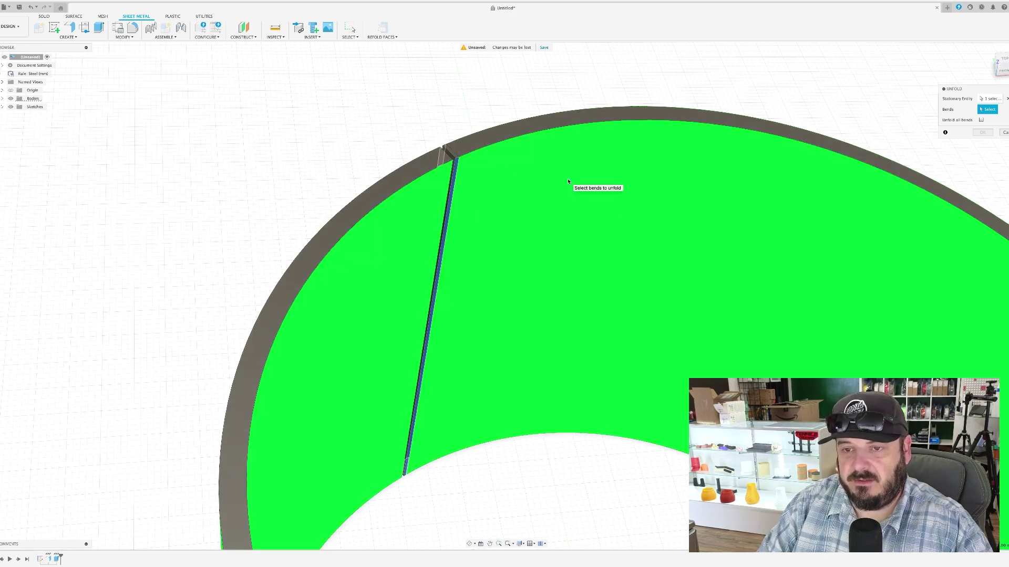
{"action": "scroll", "coordinate": [568, 180], "scroll_direction": "down", "scroll_amount": 6}
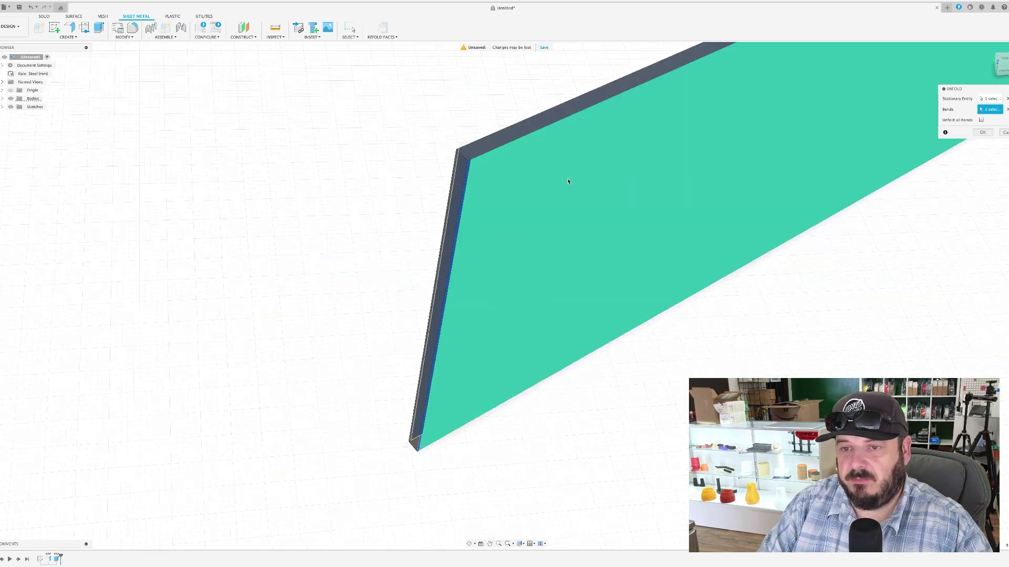
{"action": "middle_click_drag", "start_coordinate": [743, 184], "coordinate": [581, 340]}
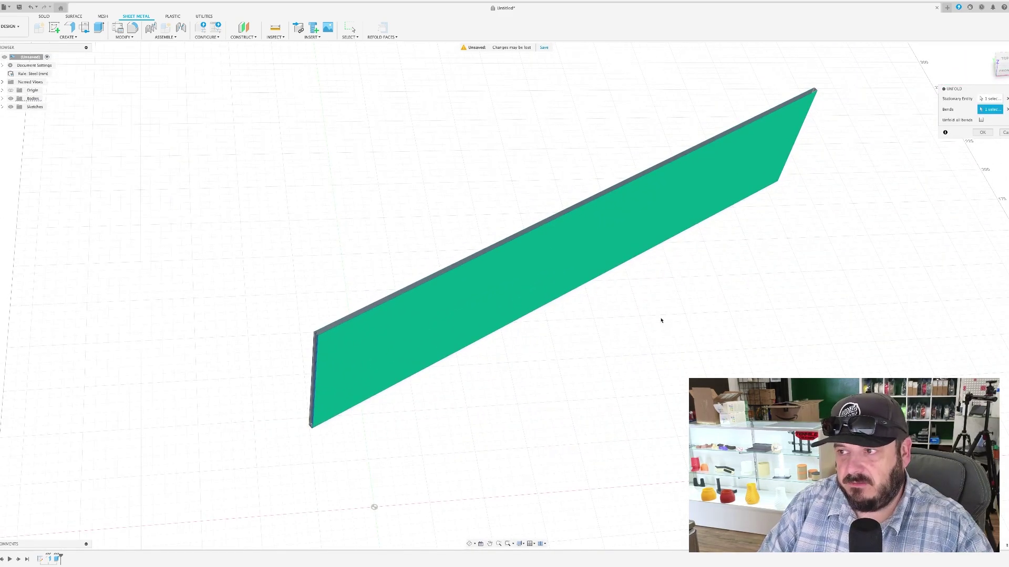
{"action": "left_click", "coordinate": [982, 133]}
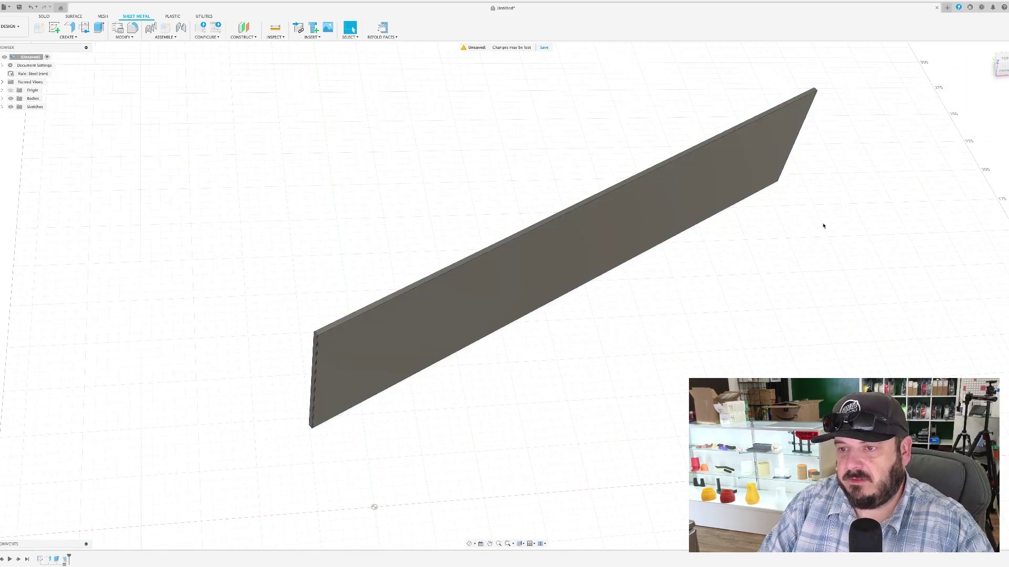
{"action": "mouse_move", "coordinate": [691, 334]}
{"action": "middle_mouse_down", "text": "shift"}
{"action": "mouse_move", "coordinate": [670, 318]}
{"action": "mouse_move", "coordinate": [697, 320]}
{"action": "mouse_move", "coordinate": [687, 308]}
{"action": "mouse_move", "coordinate": [690, 323]}
{"action": "middle_mouse_up", "text": "shift"}
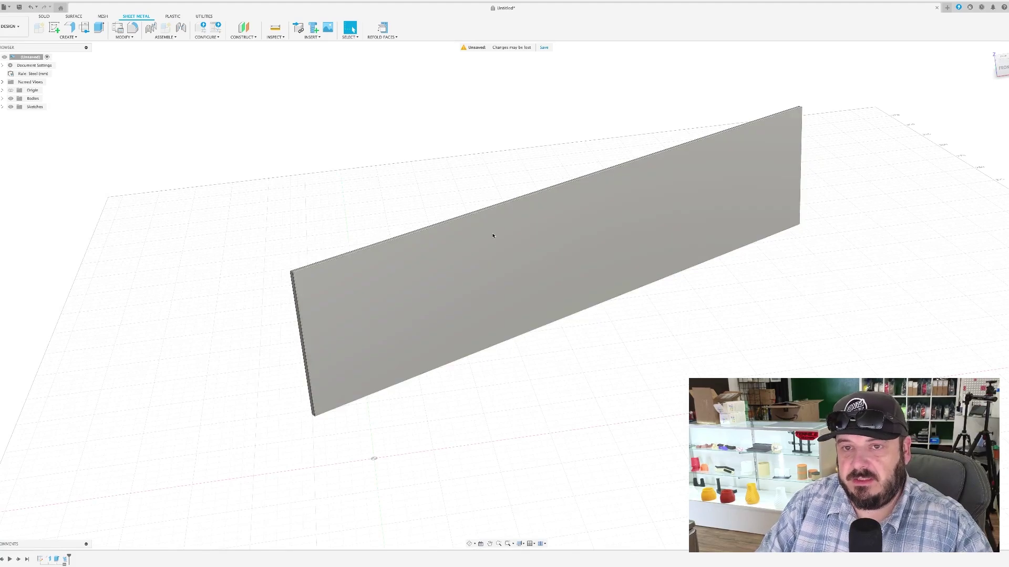
Refold the faces into the cylinder, then roll the timeline back and view the flat sheet face-on
{"action": "left_click", "coordinate": [386, 31]}
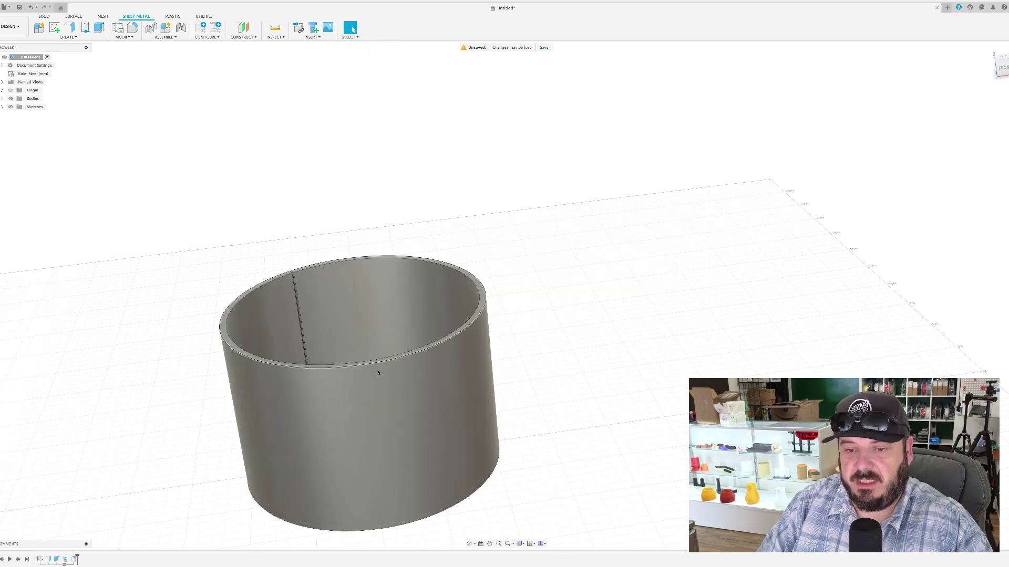
{"action": "left_click", "coordinate": [394, 411]}
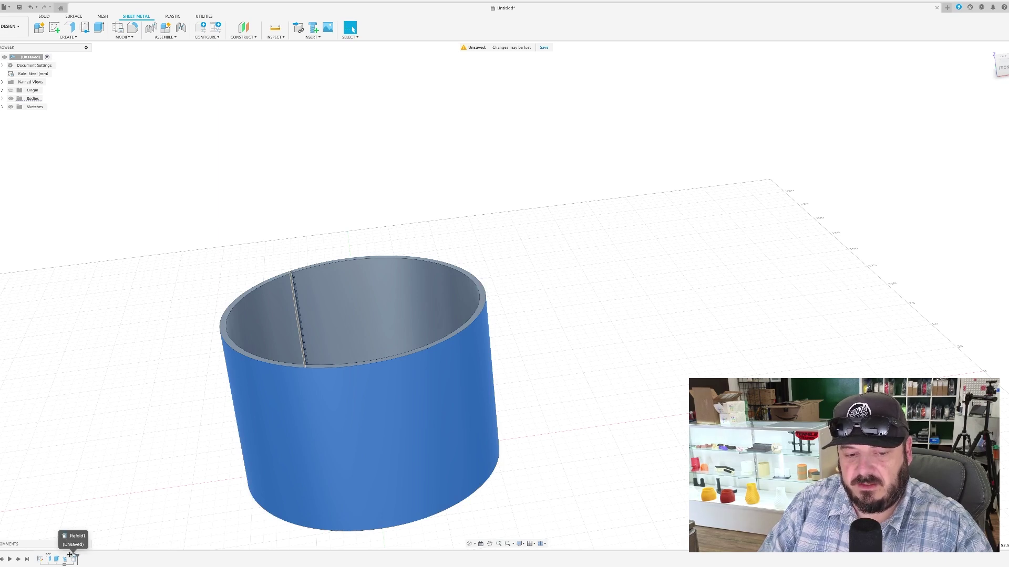
{"action": "left_click_drag", "start_coordinate": [66, 555], "coordinate": [69, 556]}
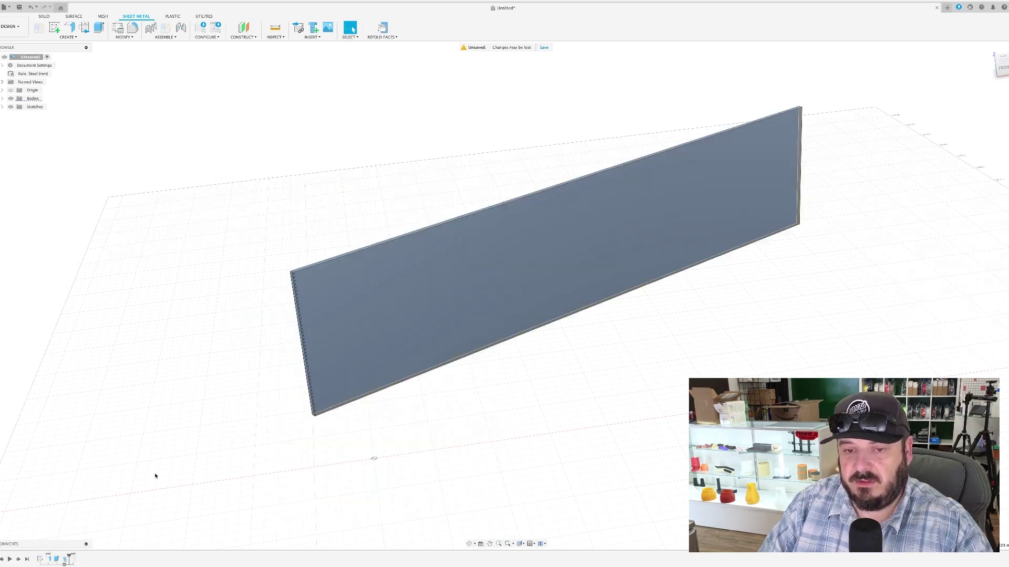
{"action": "middle_click_drag", "start_coordinate": [184, 376], "coordinate": [282, 367], "text": "shift"}
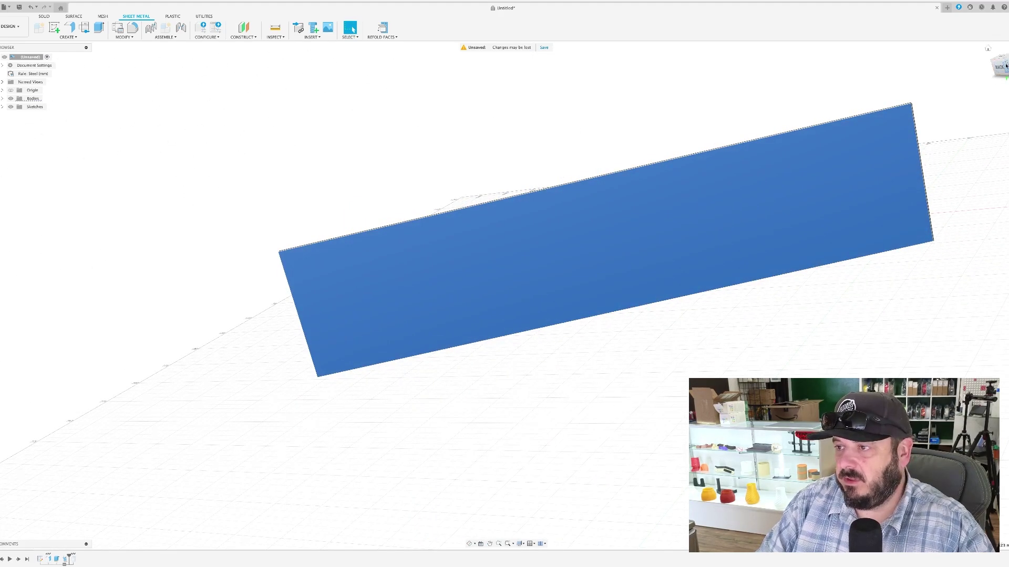
{"action": "middle_click_drag", "start_coordinate": [1007, 63], "coordinate": [885, 183], "text": "shift"}
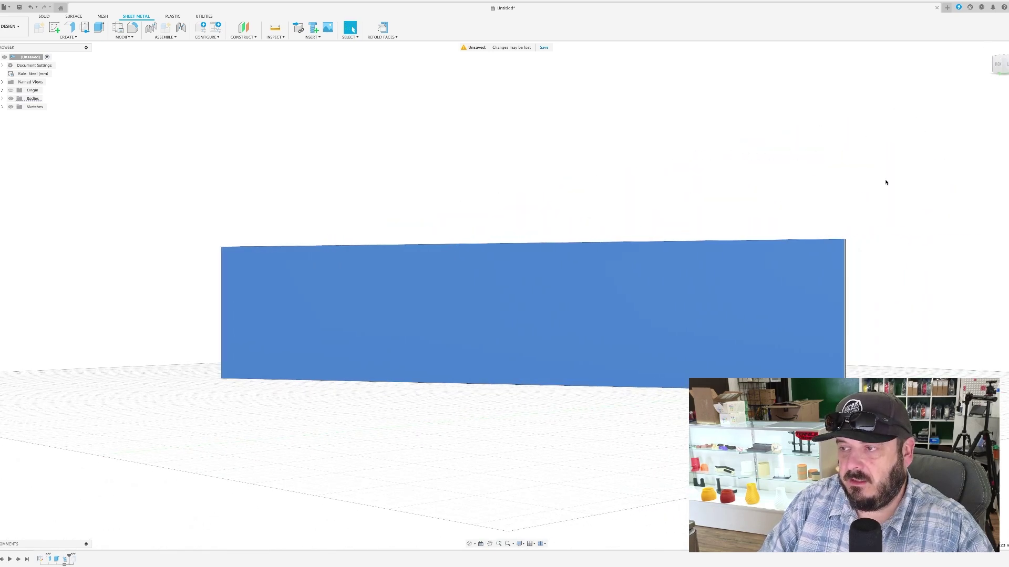
{"action": "left_click", "coordinate": [996, 66]}
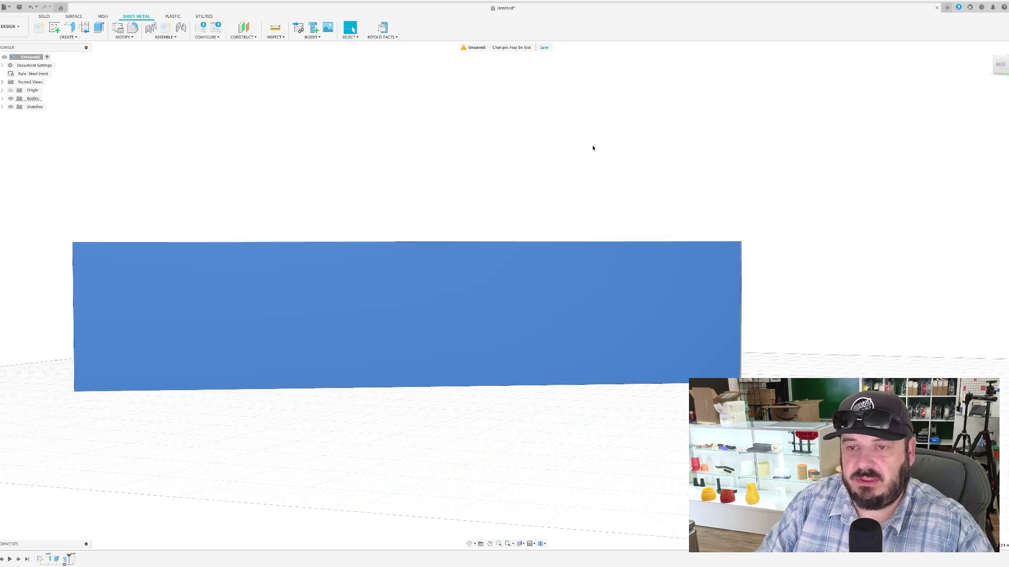
{"action": "middle_click_drag", "start_coordinate": [592, 149], "coordinate": [667, 153]}
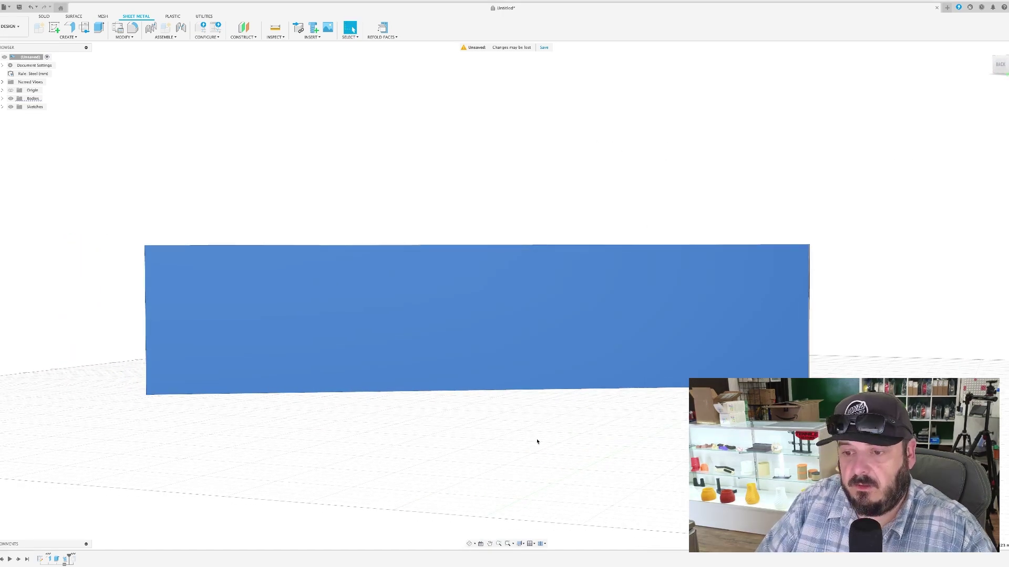
{"action": "middle_click_drag", "start_coordinate": [537, 442], "coordinate": [508, 382]}
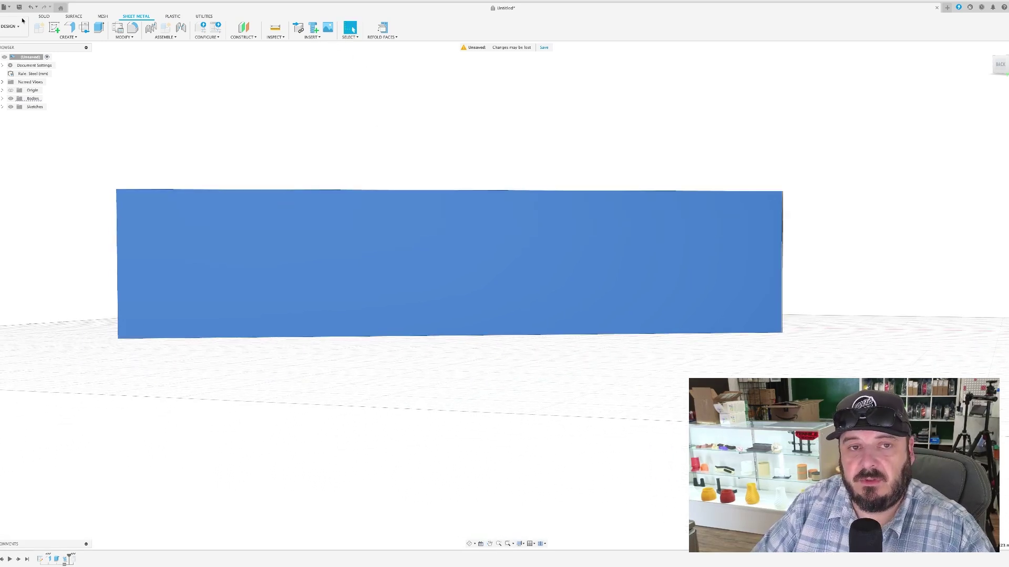
Use Insert SVG on the sheet face to load TENMILE.svg from the computer
{"action": "left_click", "coordinate": [44, 17]}
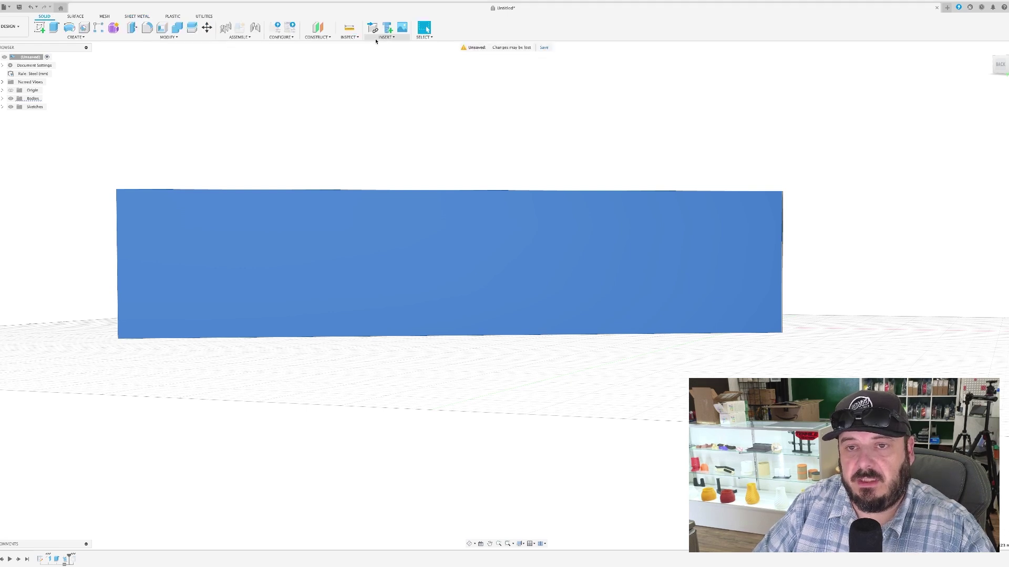
{"action": "left_click", "coordinate": [378, 38]}
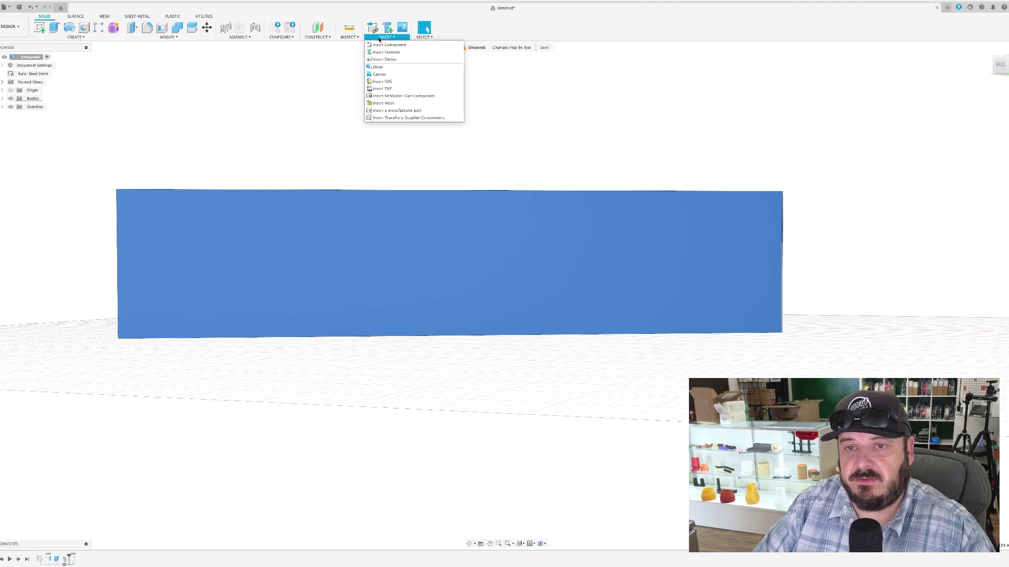
{"action": "left_click", "coordinate": [395, 83]}
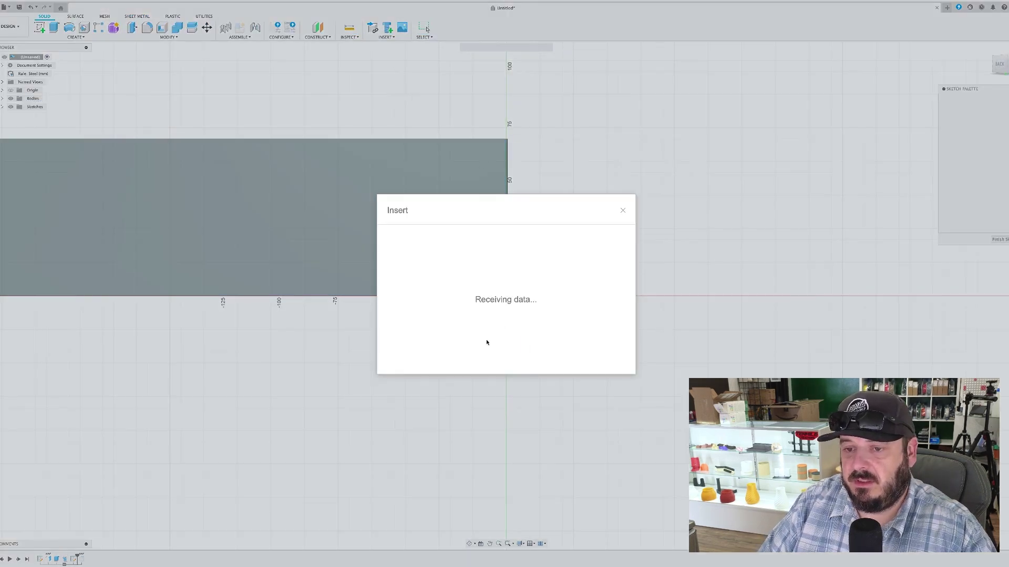
{"action": "left_click", "coordinate": [450, 352]}
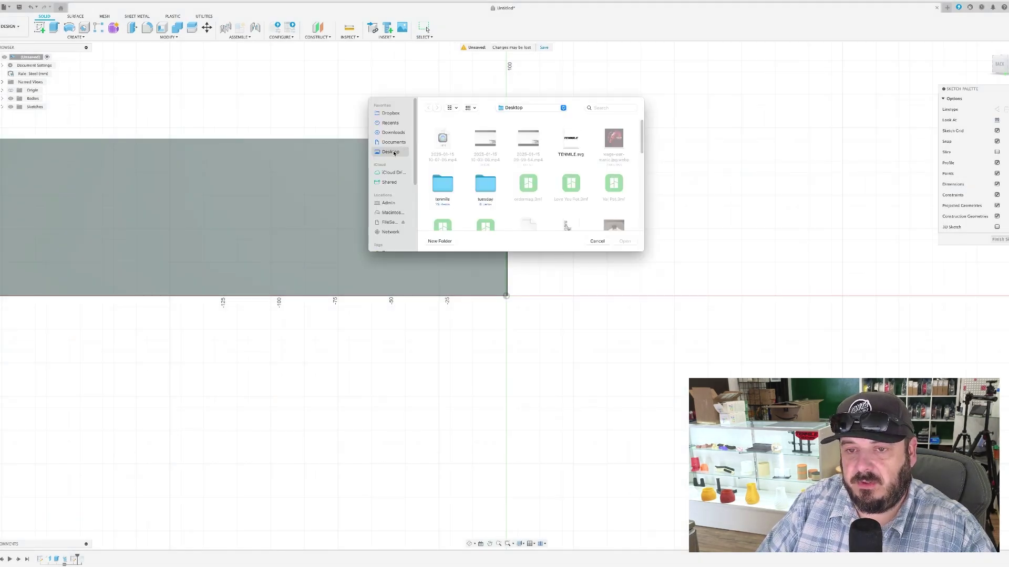
{"action": "left_click", "coordinate": [570, 141]}
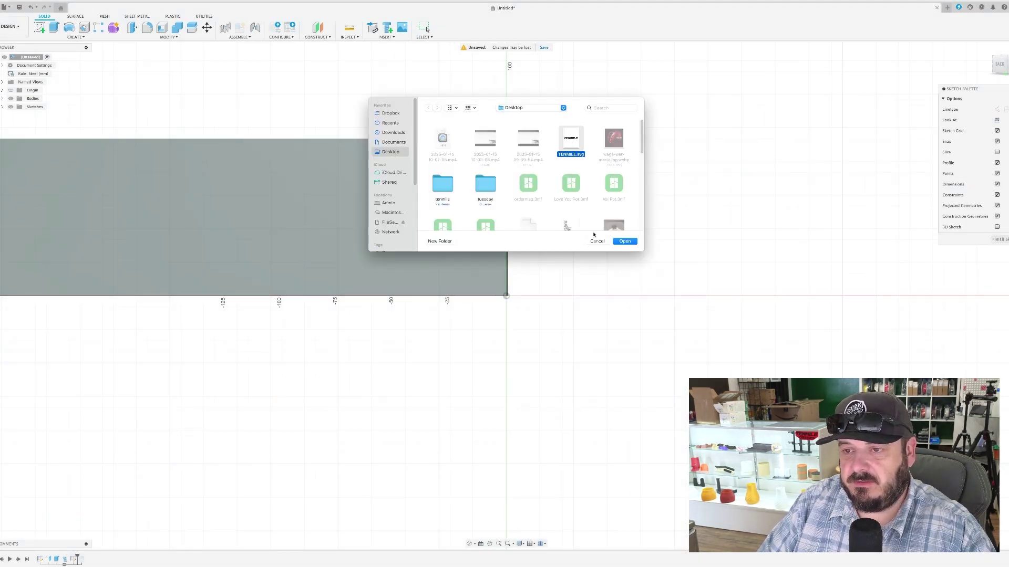
{"action": "left_click", "coordinate": [623, 242]}
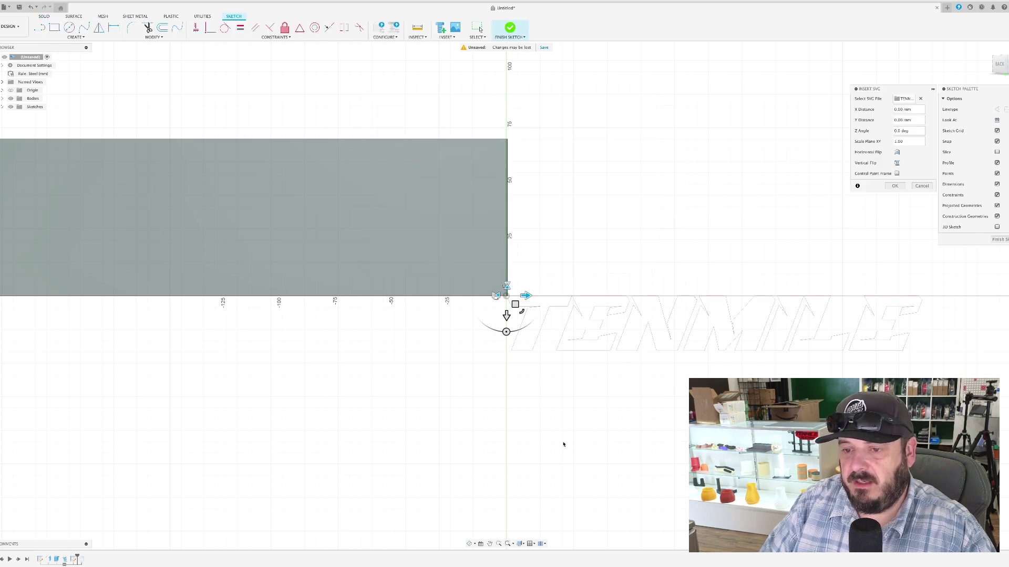
Move the TENMILE outline onto the plate, scale it to 1.10, and commit the SVG
{"action": "middle_click_drag", "start_coordinate": [547, 428], "coordinate": [762, 471]}
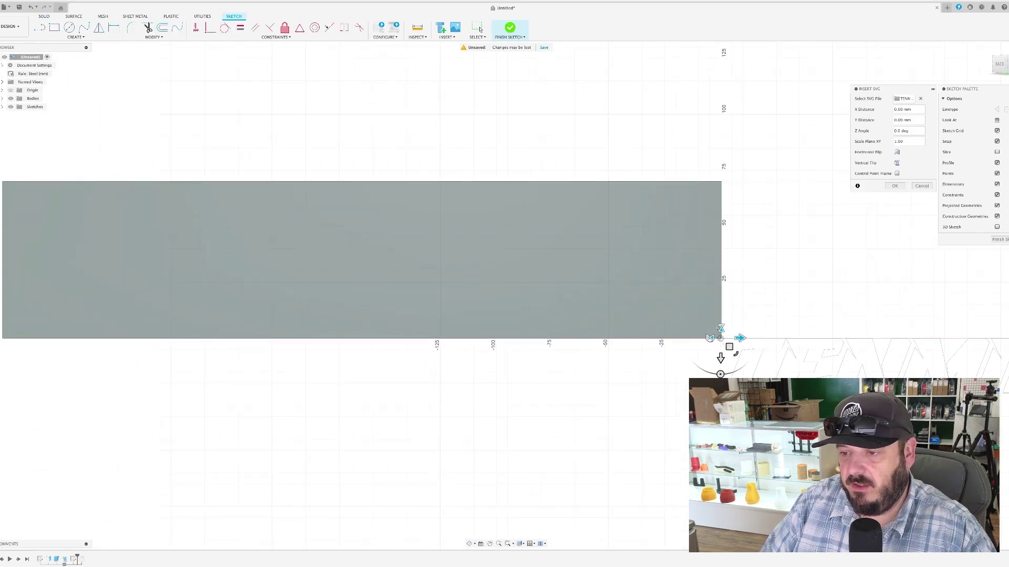
{"action": "left_click_drag", "start_coordinate": [729, 347], "coordinate": [83, 245]}
{"action": "mouse_move", "coordinate": [254, 424]}
{"action": "middle_mouse_down"}
{"action": "mouse_move", "coordinate": [428, 411]}
{"action": "mouse_move", "coordinate": [407, 372]}
{"action": "middle_mouse_up"}
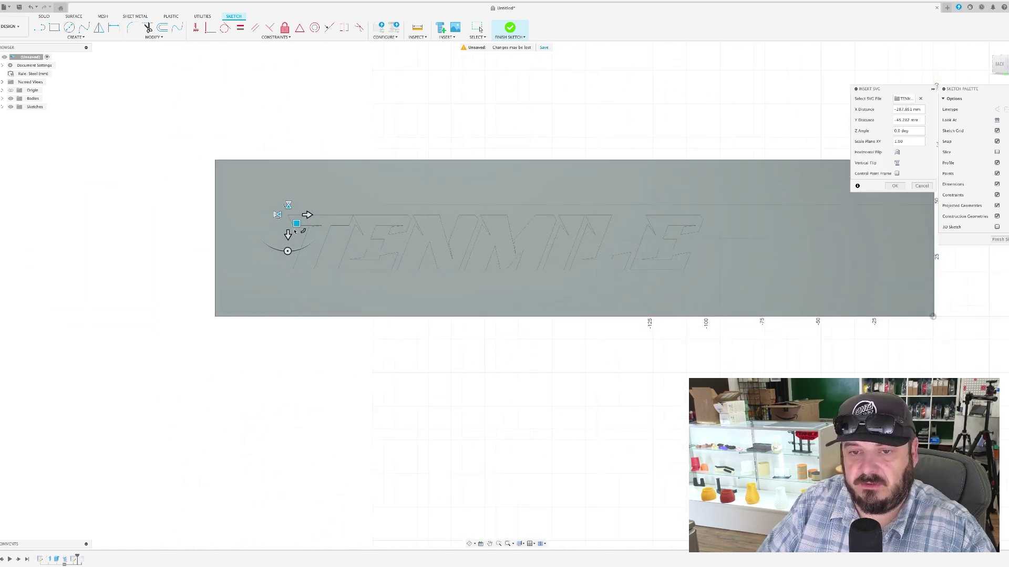
{"action": "mouse_move", "coordinate": [296, 223]}
{"action": "left_mouse_down"}
{"action": "mouse_move", "coordinate": [266, 191]}
{"action": "mouse_move", "coordinate": [252, 199]}
{"action": "mouse_move", "coordinate": [261, 189]}
{"action": "mouse_move", "coordinate": [291, 206]}
{"action": "left_mouse_up"}
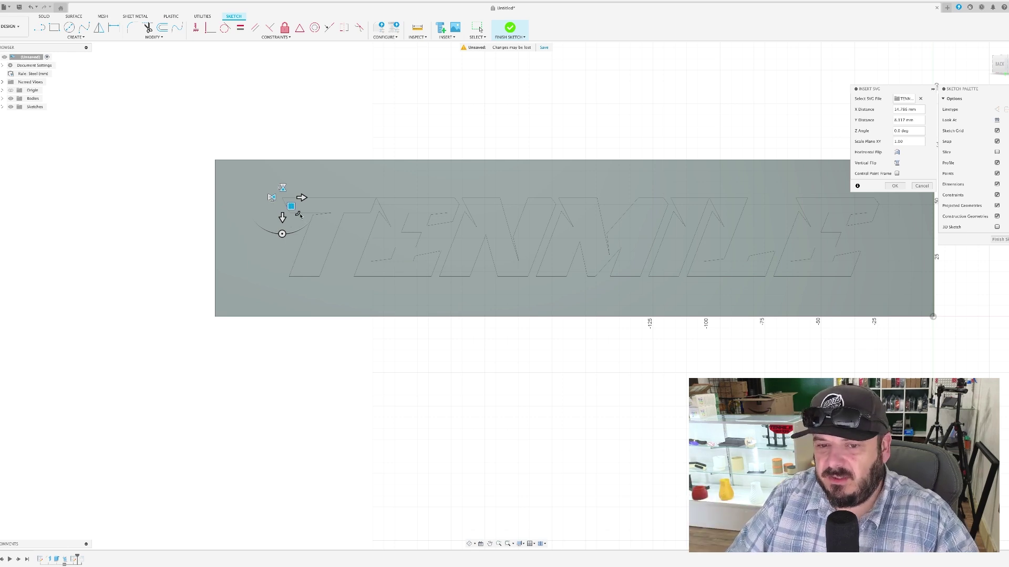
{"action": "left_click_drag", "start_coordinate": [299, 214], "coordinate": [255, 203]}
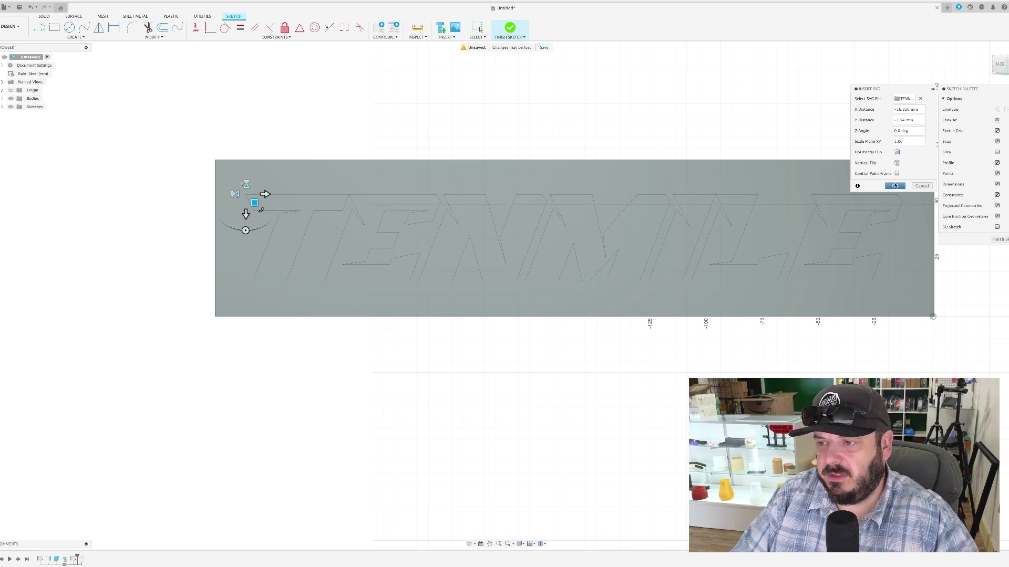
{"action": "left_click", "coordinate": [895, 186]}
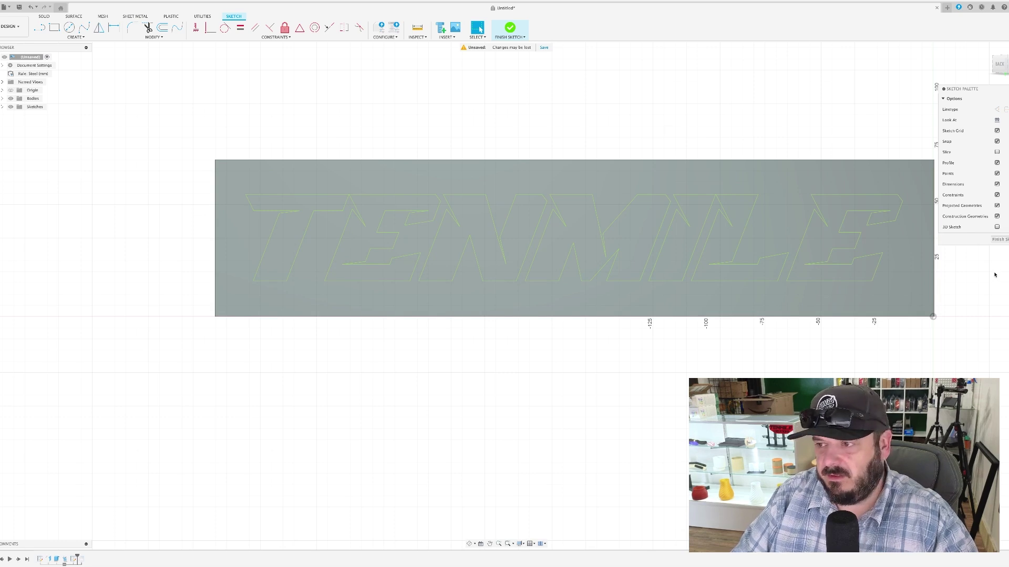
Finish the SVG sketch and clear the stray letter selection
{"action": "left_click", "coordinate": [999, 240]}
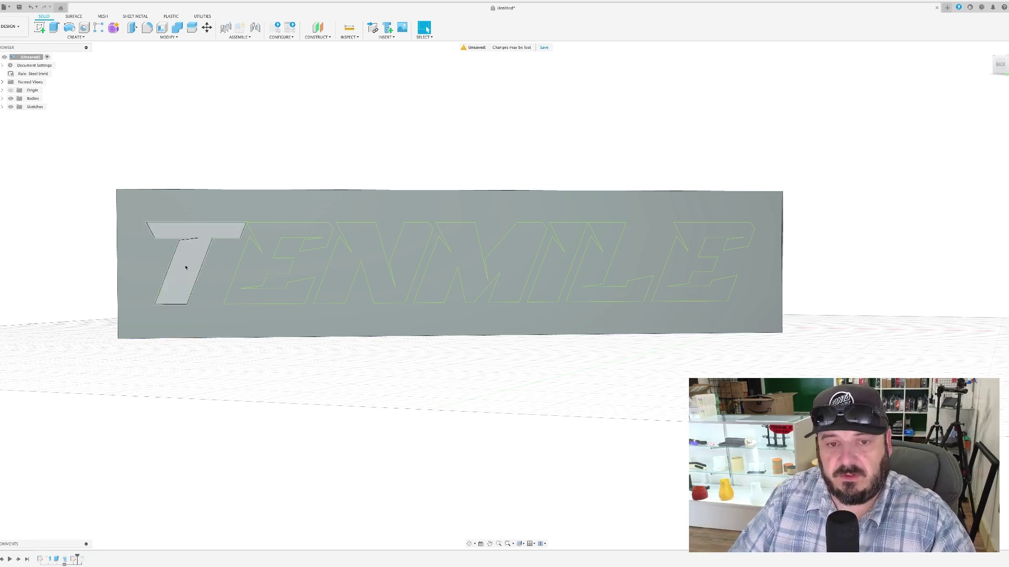
{"action": "left_click", "coordinate": [186, 267]}
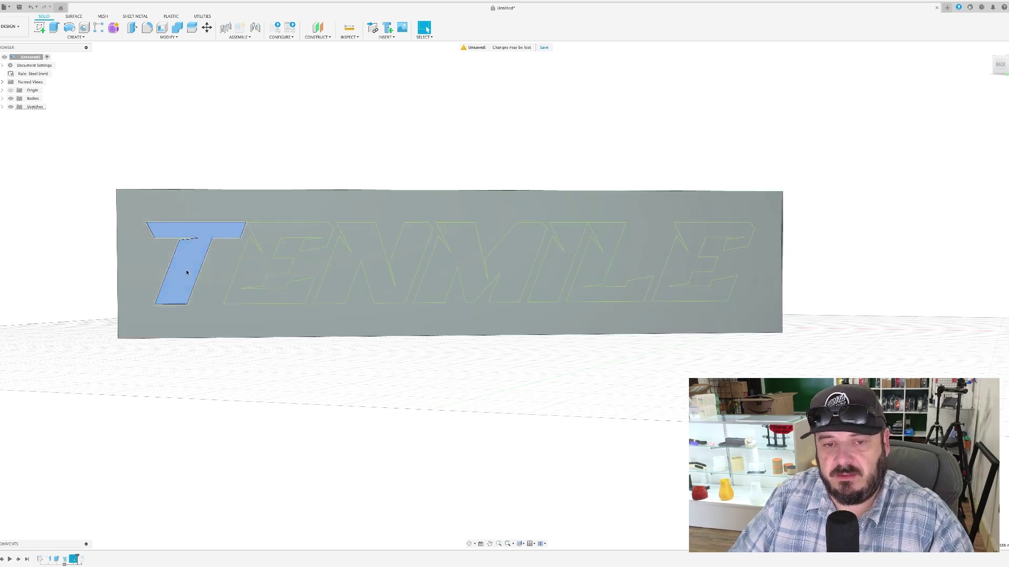
{"action": "left_click", "coordinate": [242, 376]}
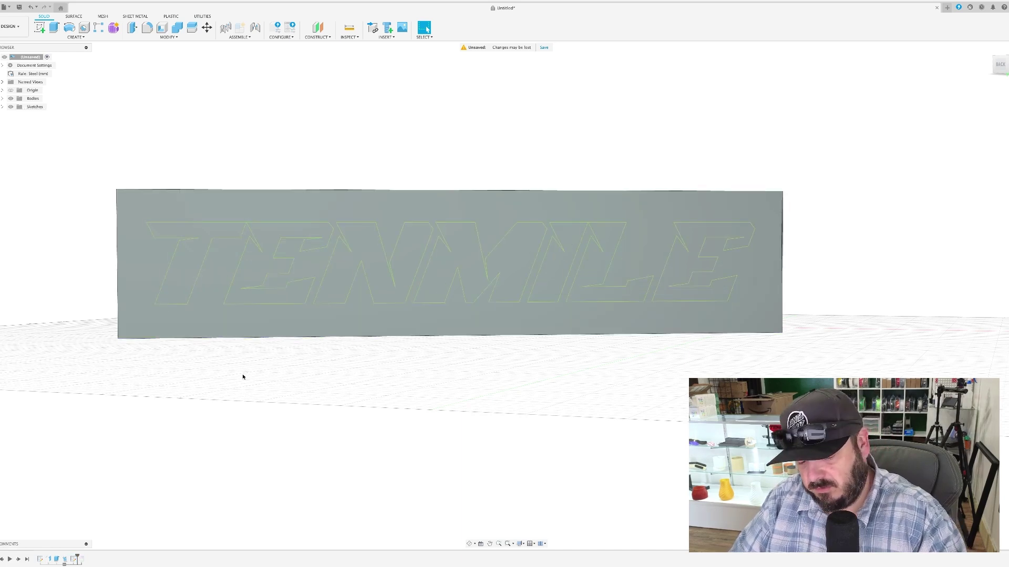
Extrude the seven TENMILE letter profiles 0.5 mm with a Join operation onto the plate
{"action": "key", "text": "e"}
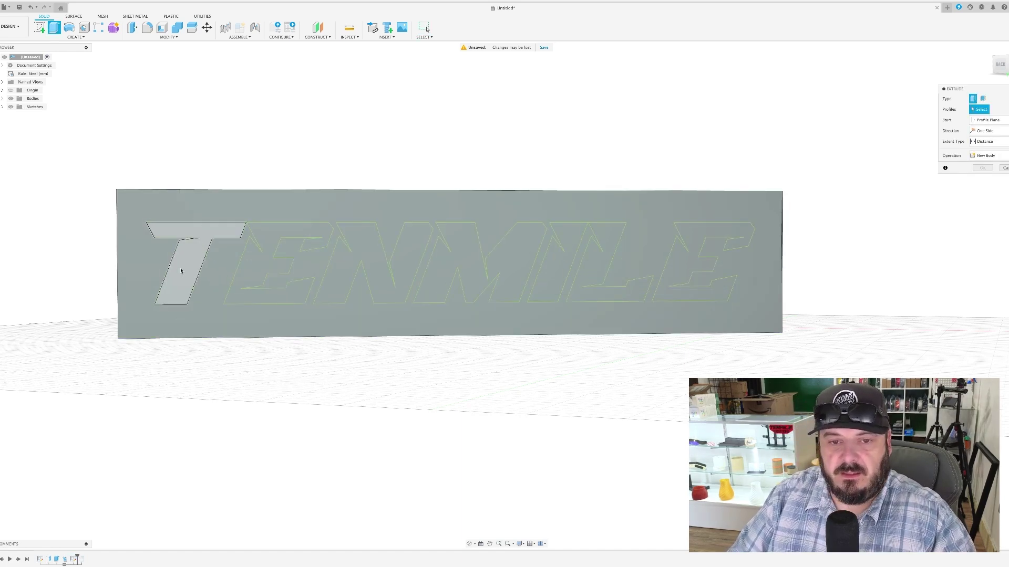
{"action": "left_click", "coordinate": [181, 270]}
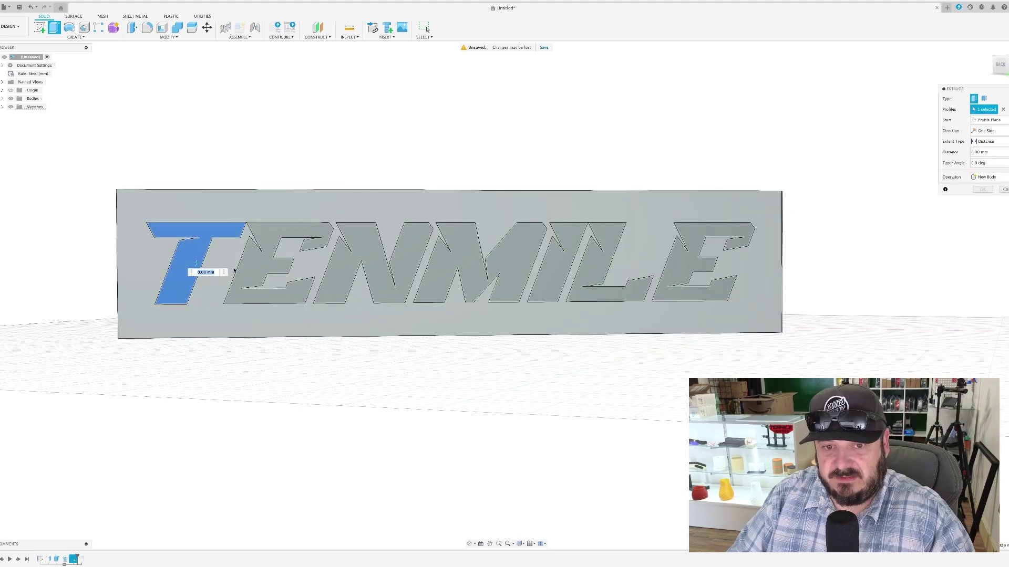
{"action": "left_click", "coordinate": [279, 265]}
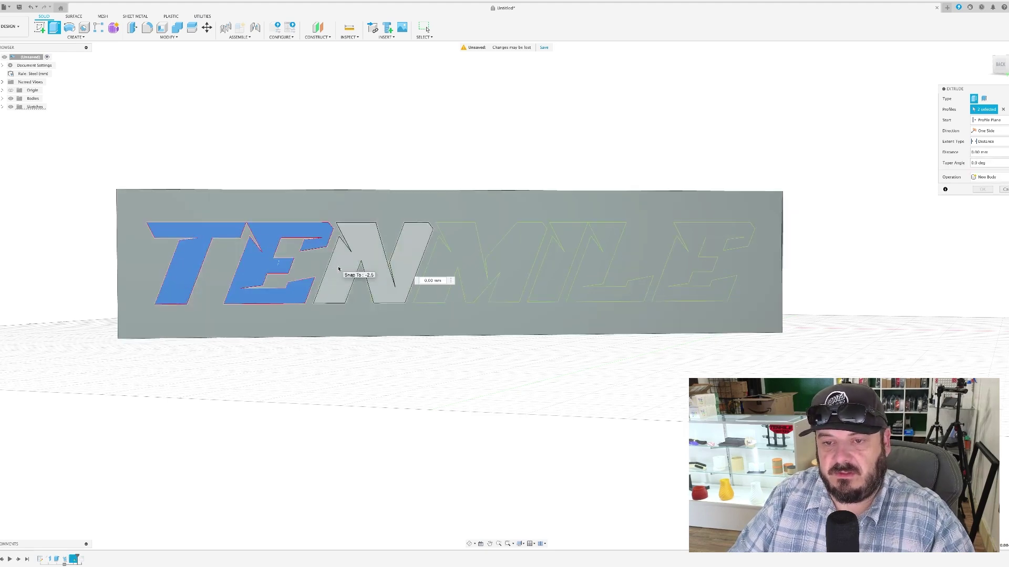
{"action": "left_click", "coordinate": [349, 268]}
{"action": "left_click", "coordinate": [494, 268]}
{"action": "left_click", "coordinate": [552, 270]}
{"action": "left_click", "coordinate": [576, 262]}
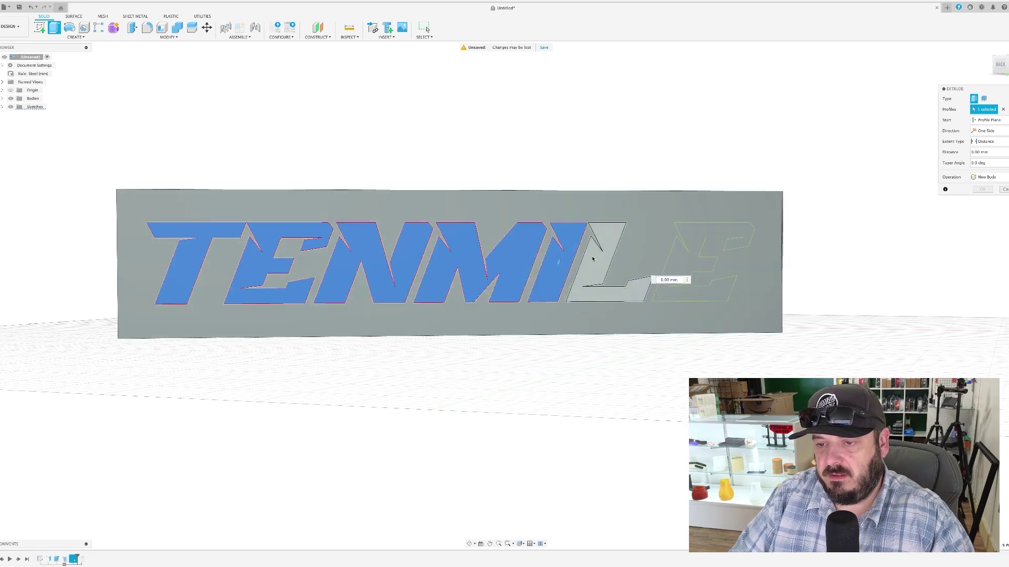
{"action": "left_click", "coordinate": [610, 268]}
{"action": "left_click", "coordinate": [681, 266]}
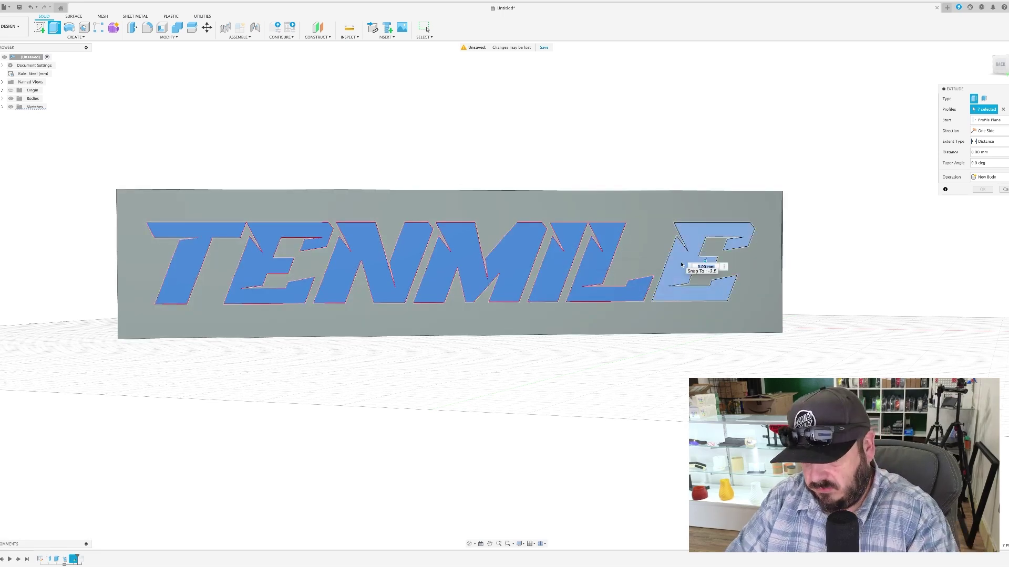
{"action": "type", "text": ".5"}
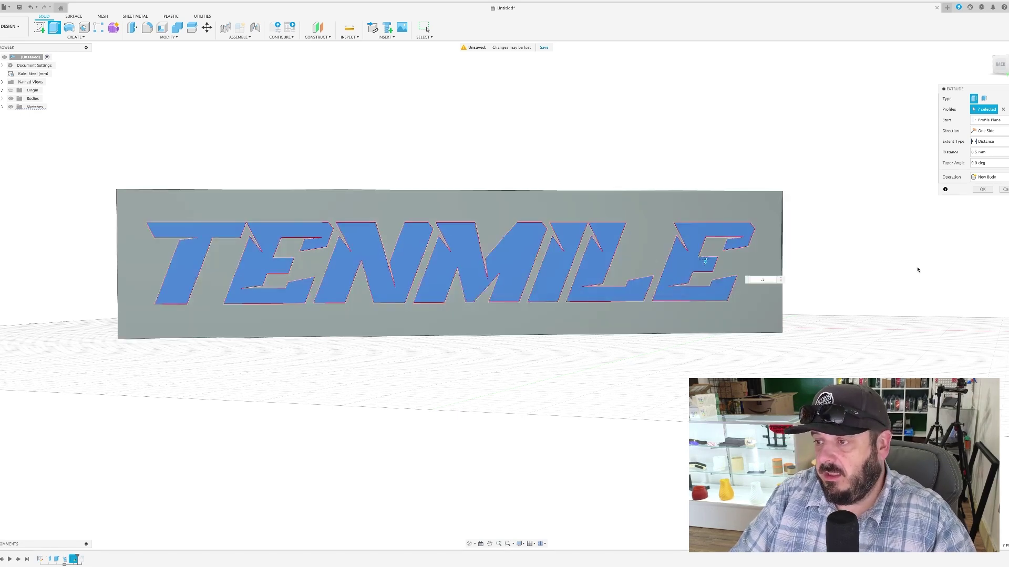
{"action": "left_click", "coordinate": [987, 177]}
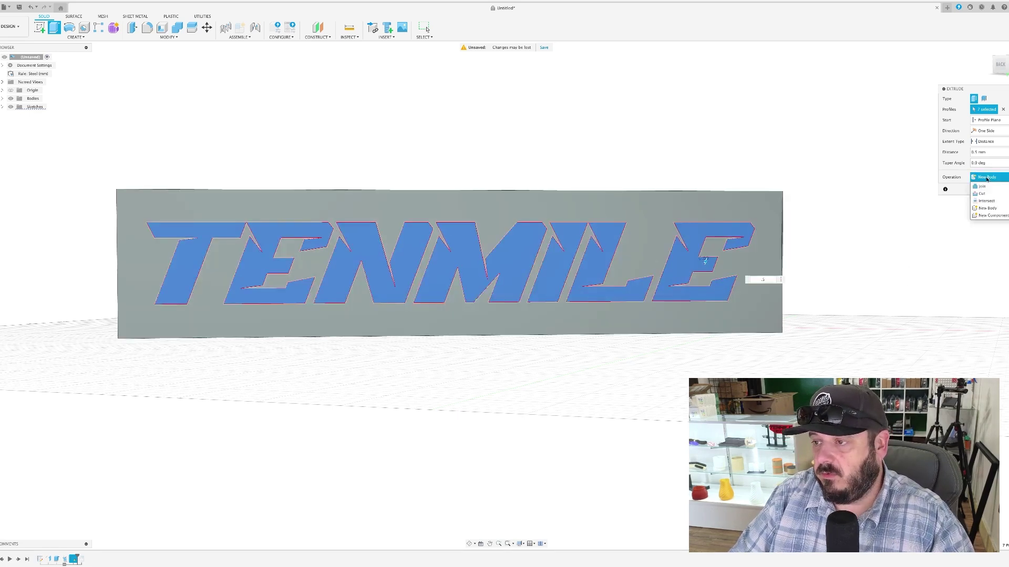
{"action": "left_click", "coordinate": [982, 186]}
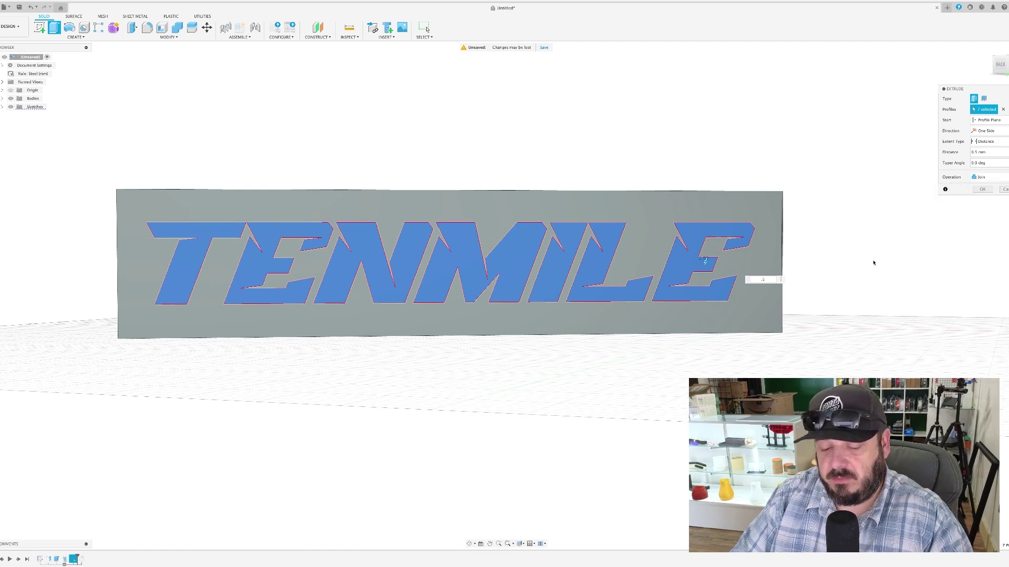
{"action": "middle_click_drag", "start_coordinate": [874, 263], "coordinate": [879, 269], "text": "shift"}
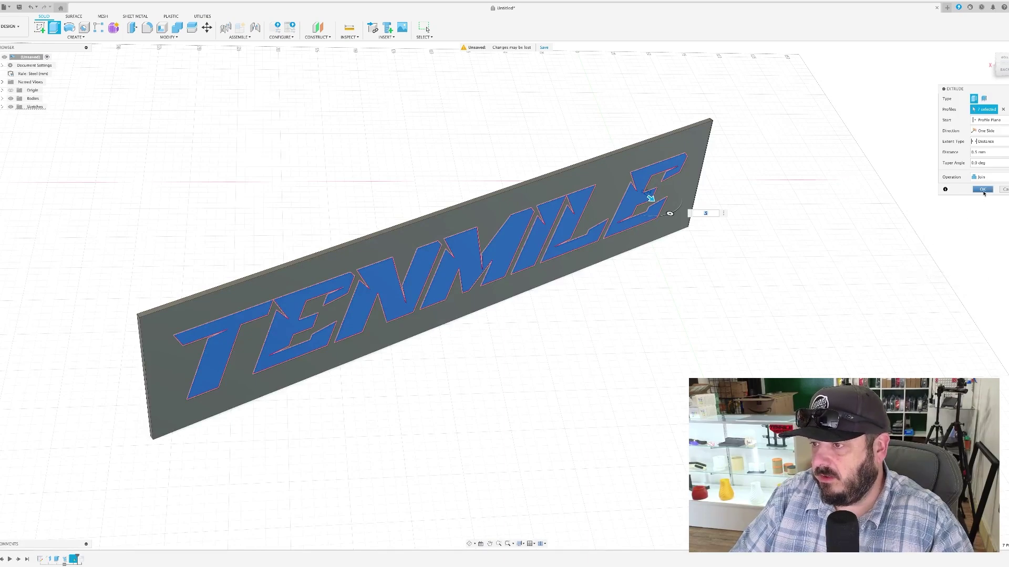
Confirm the 0.5 mm letter extrusion and view the lettered plate nearly face-on
{"action": "left_click", "coordinate": [983, 190]}
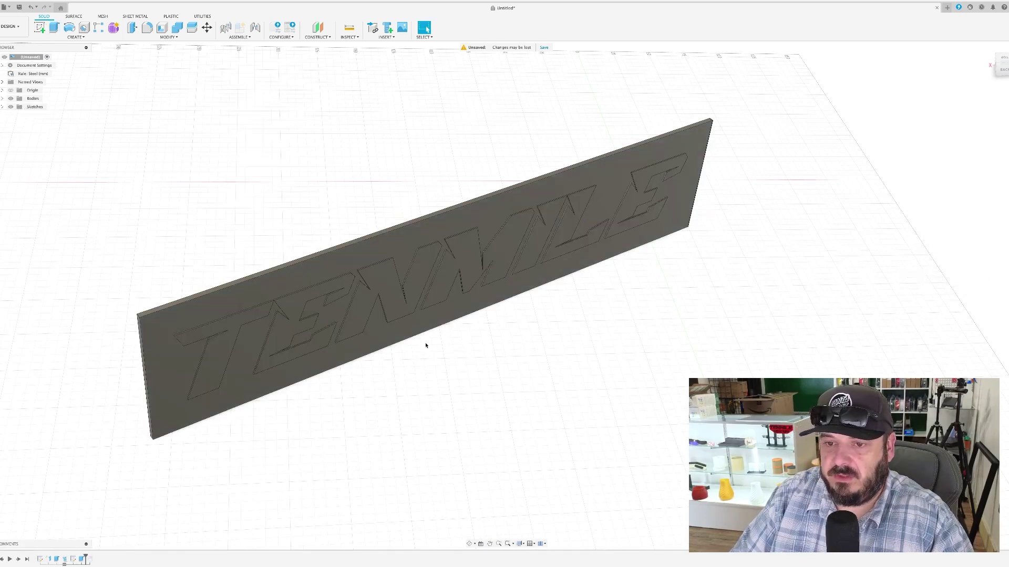
{"action": "scroll", "coordinate": [502, 222], "scroll_direction": "up", "scroll_amount": 5}
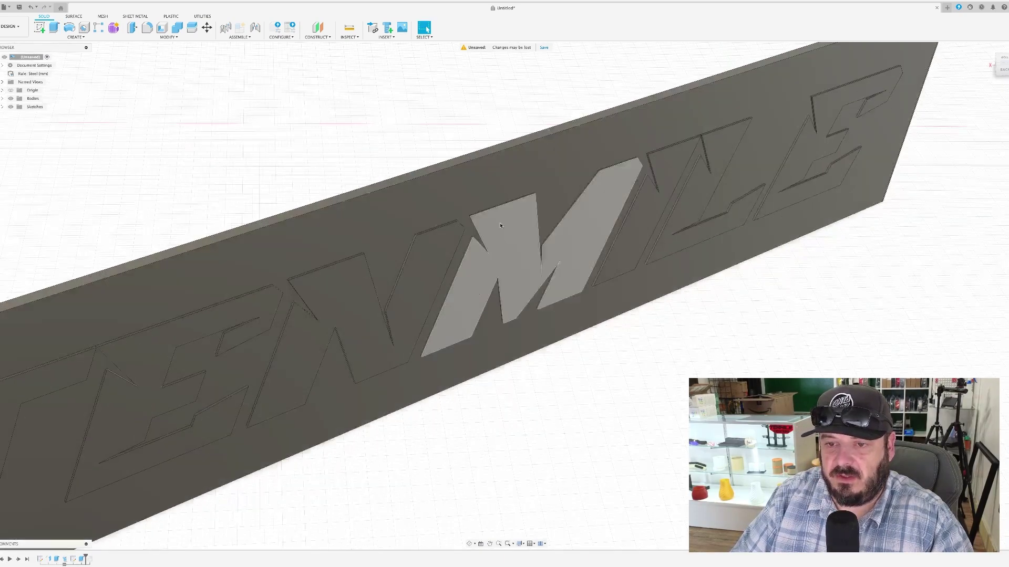
{"action": "scroll", "coordinate": [624, 337], "scroll_direction": "down", "scroll_amount": 5}
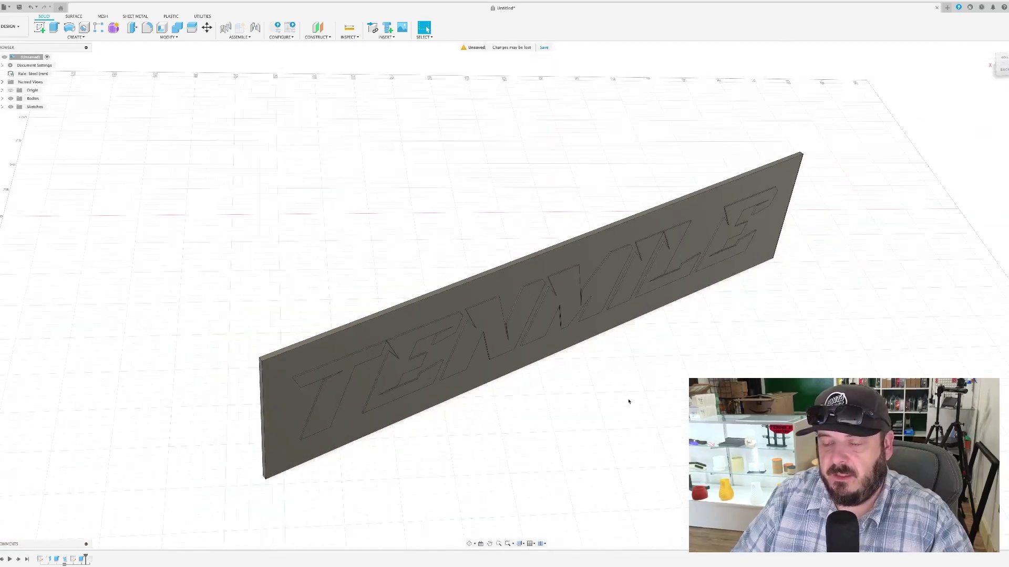
{"action": "middle_click_drag", "start_coordinate": [627, 398], "coordinate": [604, 377], "text": "shift"}
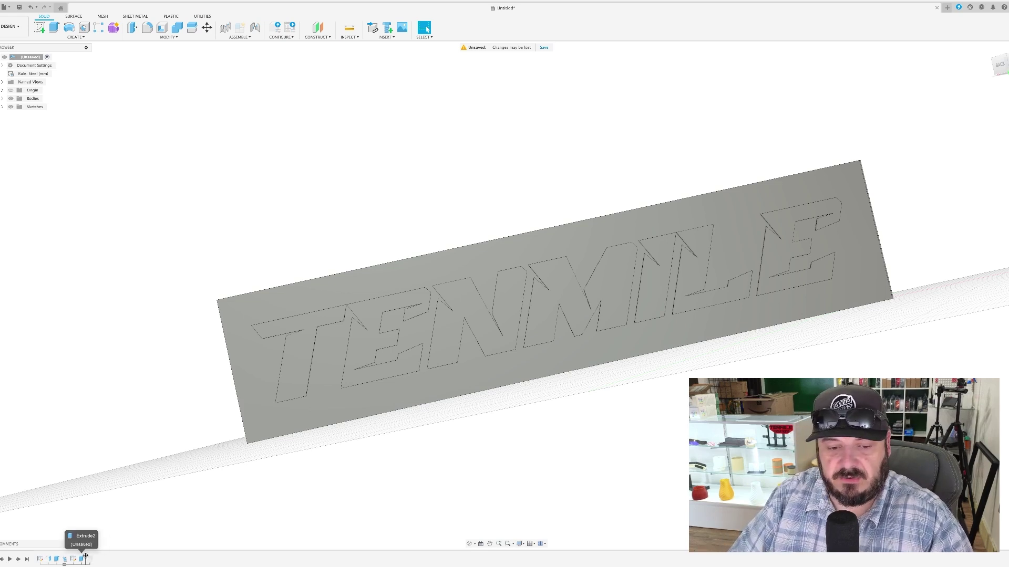
Roll the timeline to the end so the lettered sheet rewraps into the cylinder, then zoom to the rim seam
{"action": "left_click_drag", "start_coordinate": [98, 556], "coordinate": [95, 558]}
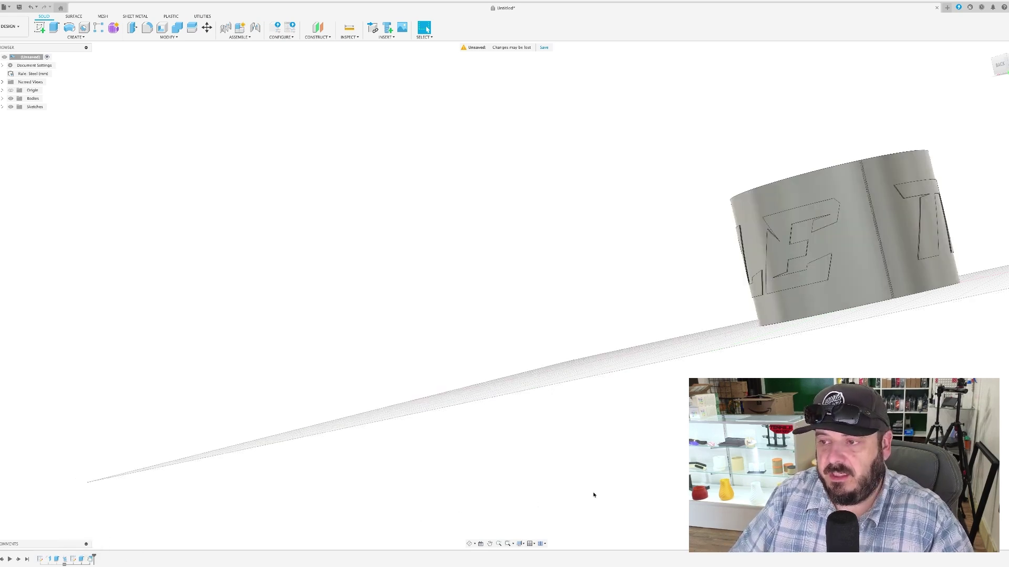
{"action": "middle_click_drag", "start_coordinate": [605, 296], "coordinate": [324, 354], "text": "shift"}
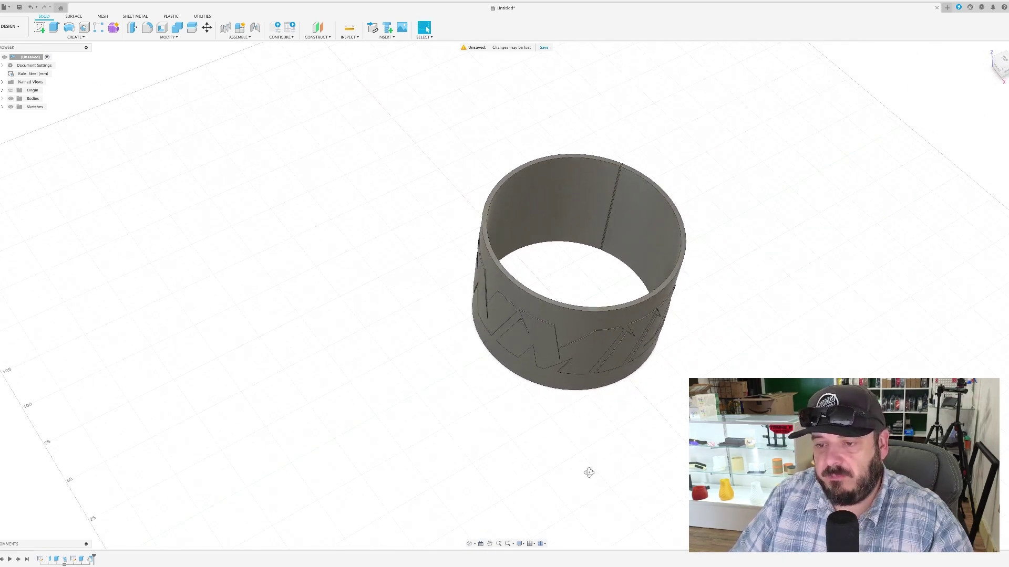
{"action": "middle_click_drag", "start_coordinate": [590, 472], "coordinate": [617, 498], "text": "shift"}
{"action": "key", "text": "Escape"}
{"action": "scroll", "coordinate": [539, 143], "scroll_direction": "up", "scroll_amount": 10}
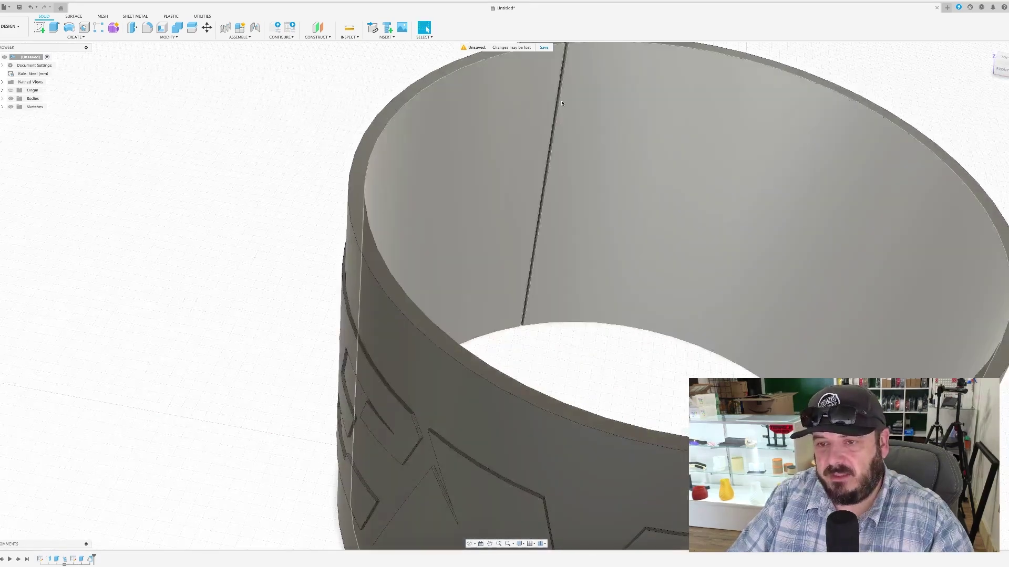
{"action": "scroll", "coordinate": [559, 99], "scroll_direction": "down", "scroll_amount": 3}
{"action": "middle_click_drag", "start_coordinate": [313, 74], "coordinate": [266, 298]}
{"action": "scroll", "coordinate": [534, 173], "scroll_direction": "up", "scroll_amount": 5}
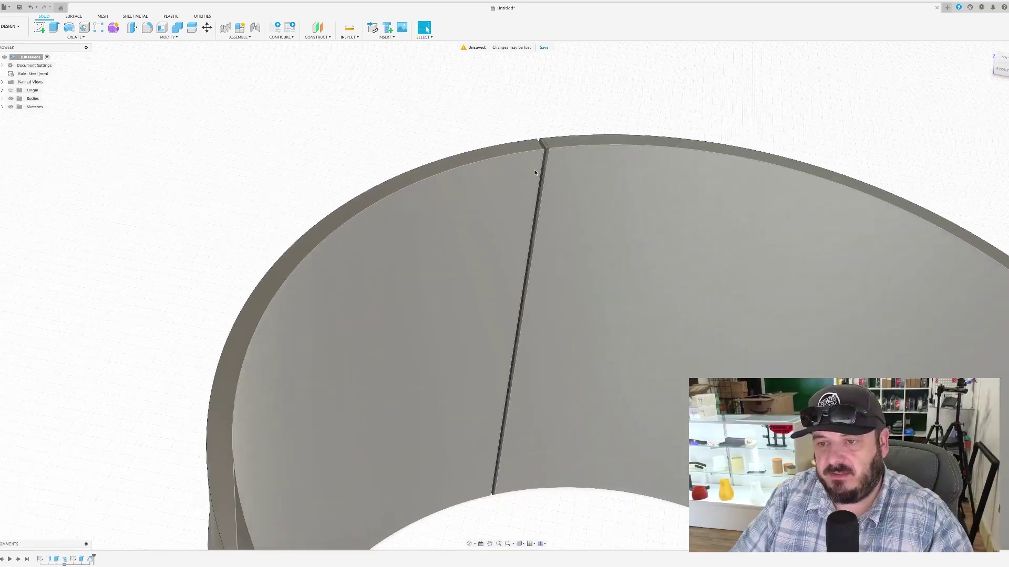
{"action": "scroll", "coordinate": [535, 172], "scroll_direction": "up", "scroll_amount": 5}
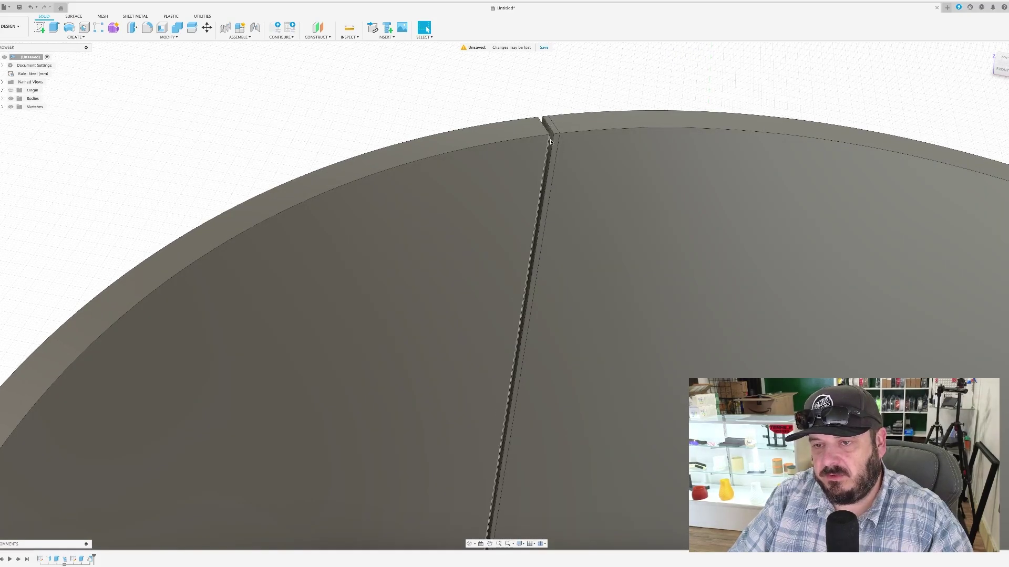
{"action": "scroll", "coordinate": [552, 164], "scroll_direction": "up", "scroll_amount": 1}
{"action": "scroll", "coordinate": [551, 163], "scroll_direction": "up", "scroll_amount": 2}
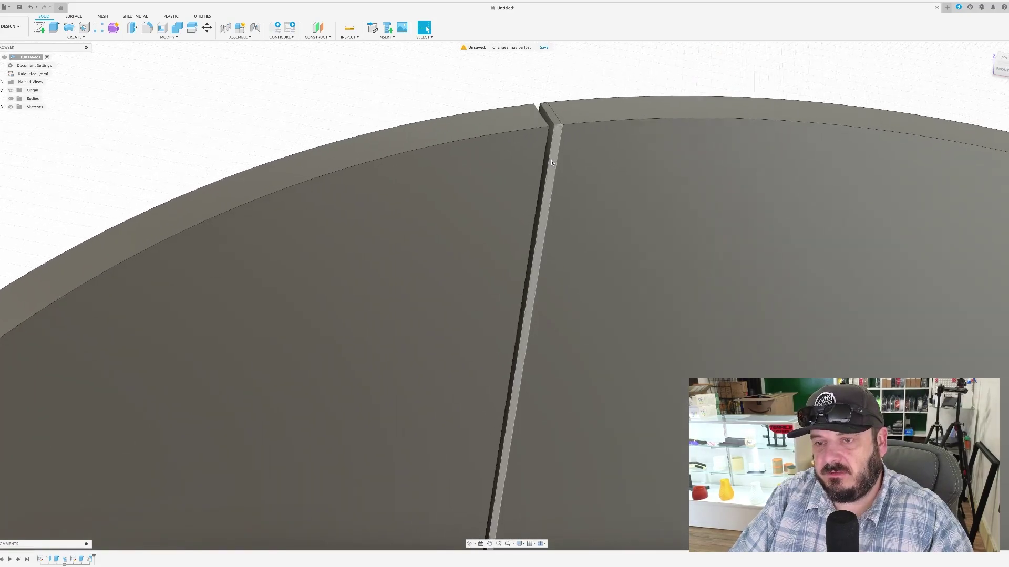
{"action": "left_click", "coordinate": [551, 128]}
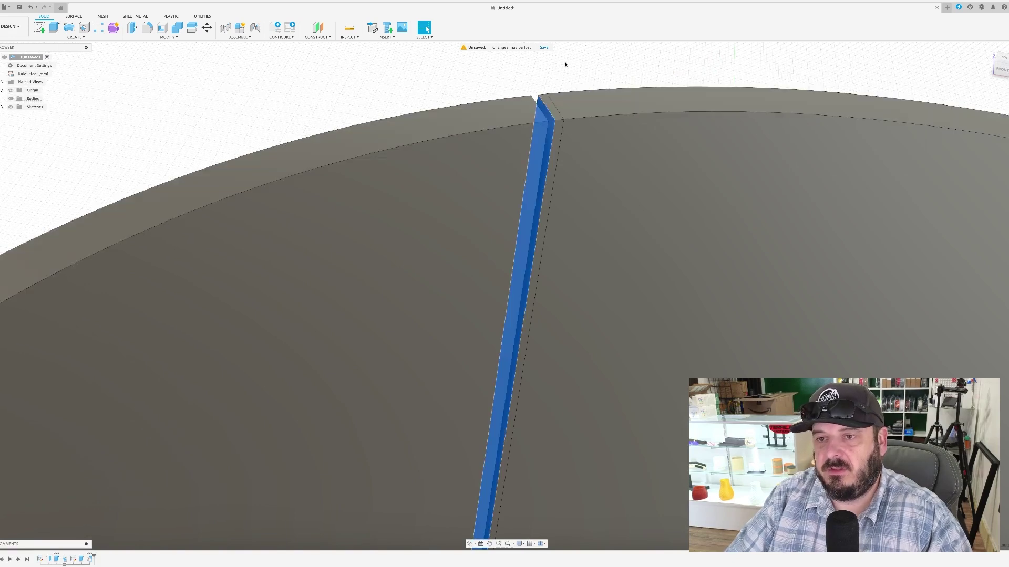
{"action": "key", "text": "e"}
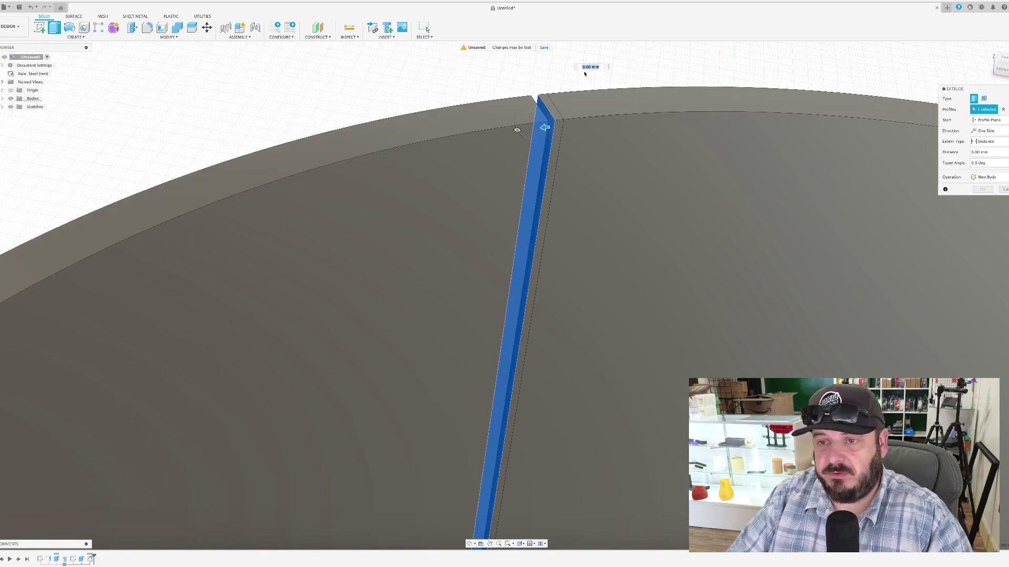
{"action": "middle_click_drag", "start_coordinate": [645, 69], "coordinate": [638, 80], "text": "shift"}
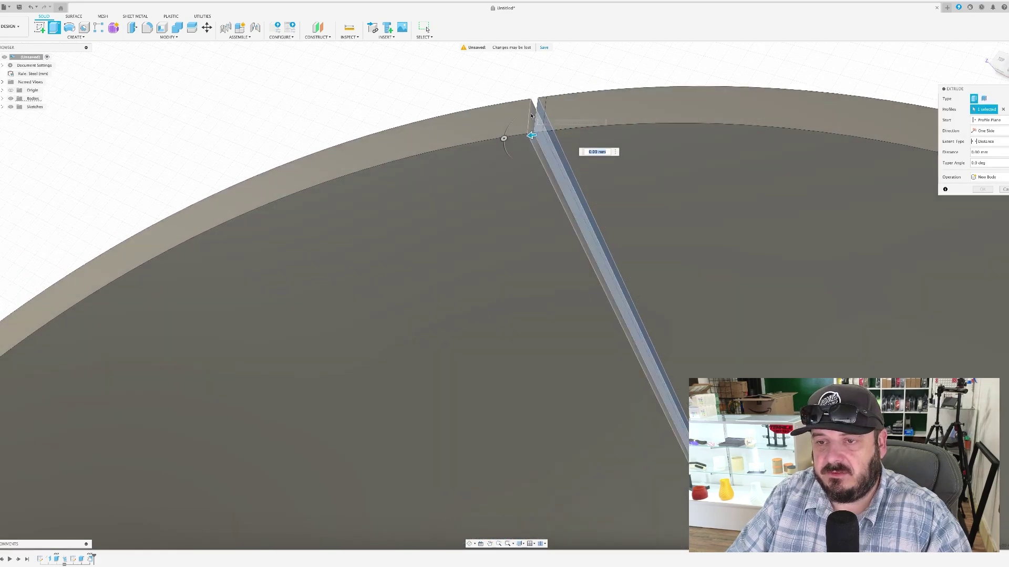
{"action": "left_click", "coordinate": [530, 116]}
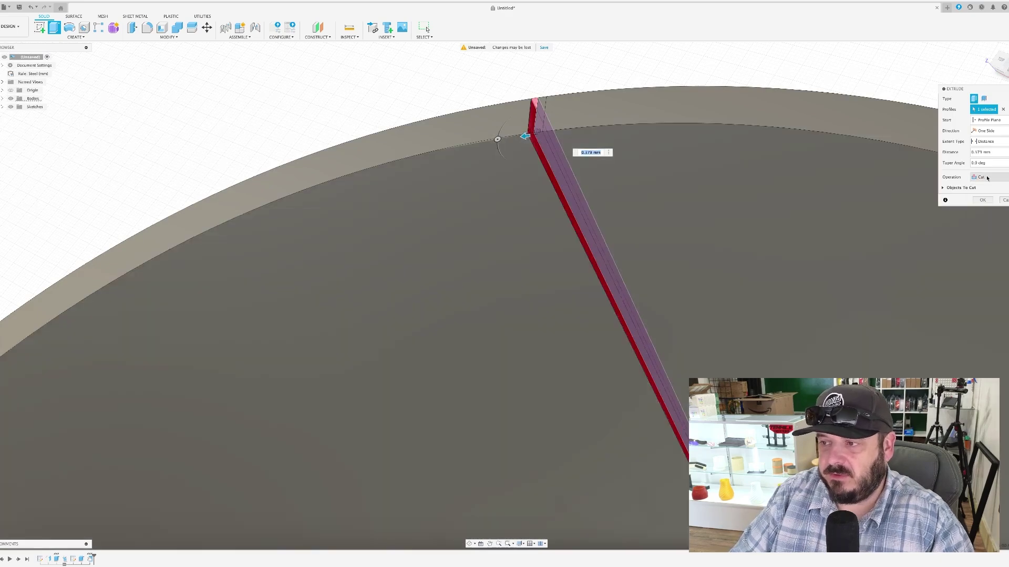
{"action": "left_click", "coordinate": [986, 178]}
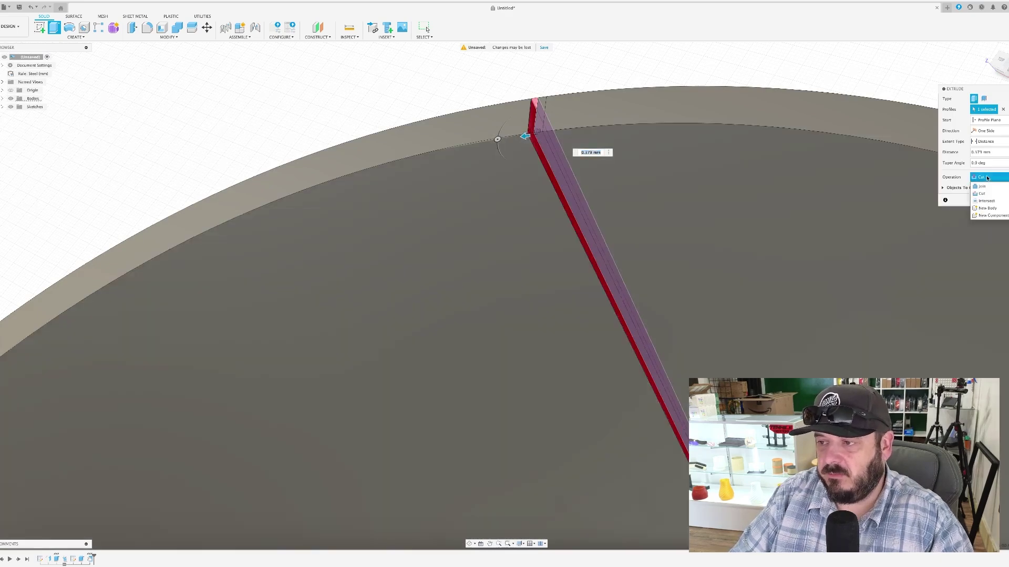
{"action": "left_click", "coordinate": [987, 186]}
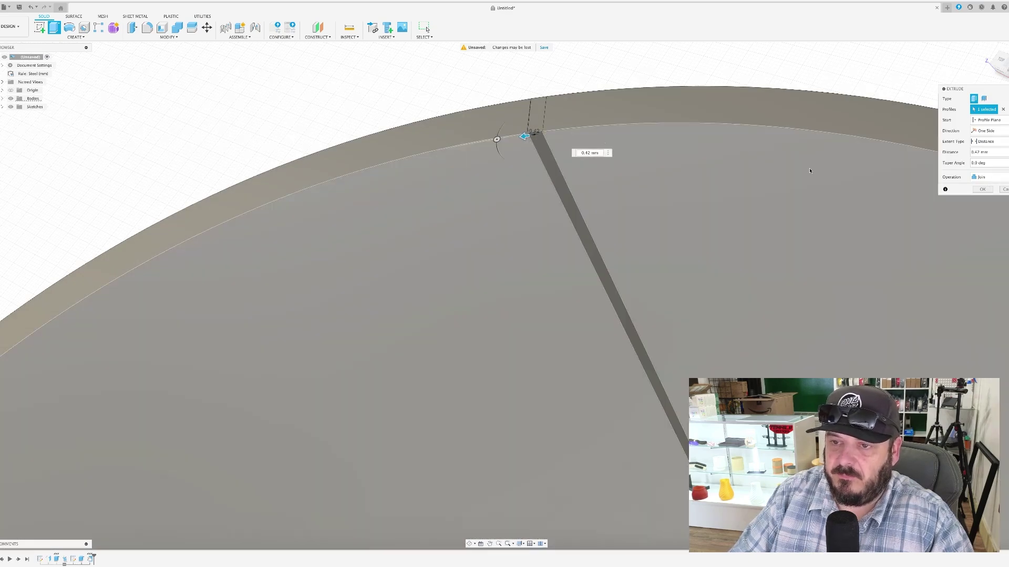
{"action": "left_click", "coordinate": [981, 189]}
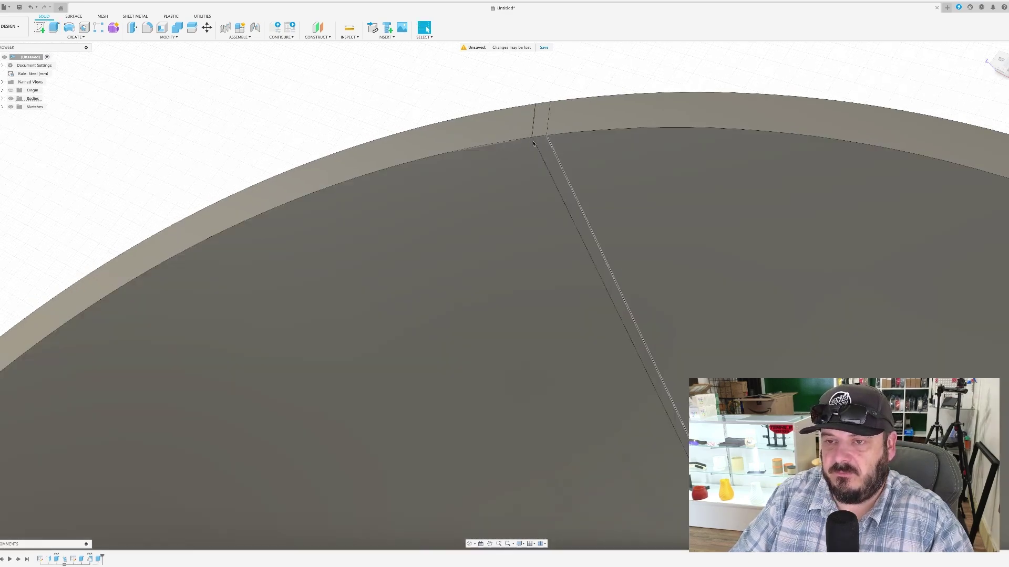
Orient the lettered tube to the ViewCube's Right view, then its Bottom view, seeing it end-on
{"action": "scroll", "coordinate": [394, 95], "scroll_direction": "down", "scroll_amount": 5}
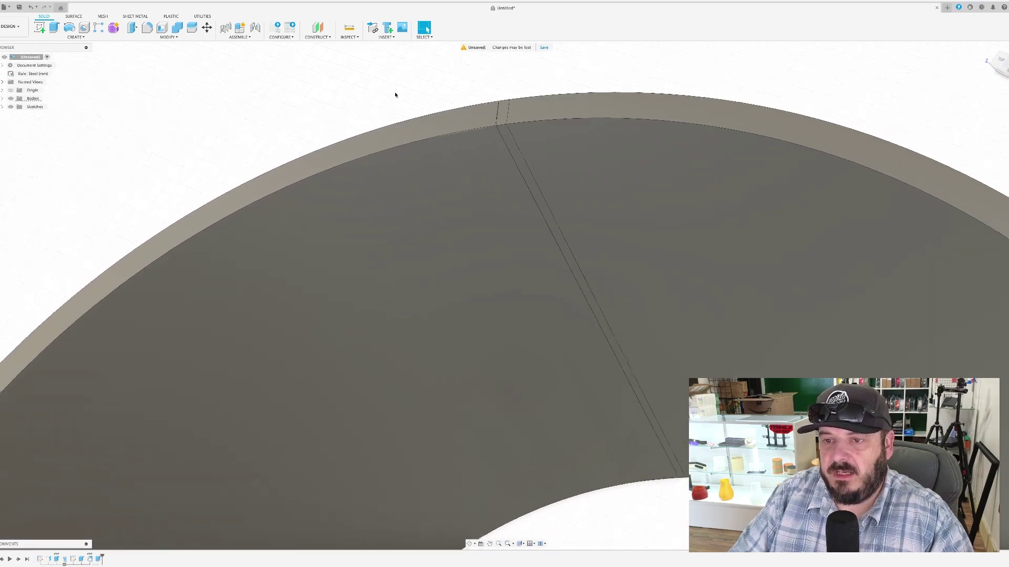
{"action": "middle_click_drag", "start_coordinate": [329, 95], "coordinate": [286, 111], "text": "shift"}
{"action": "scroll", "coordinate": [290, 111], "scroll_direction": "down", "scroll_amount": 8}
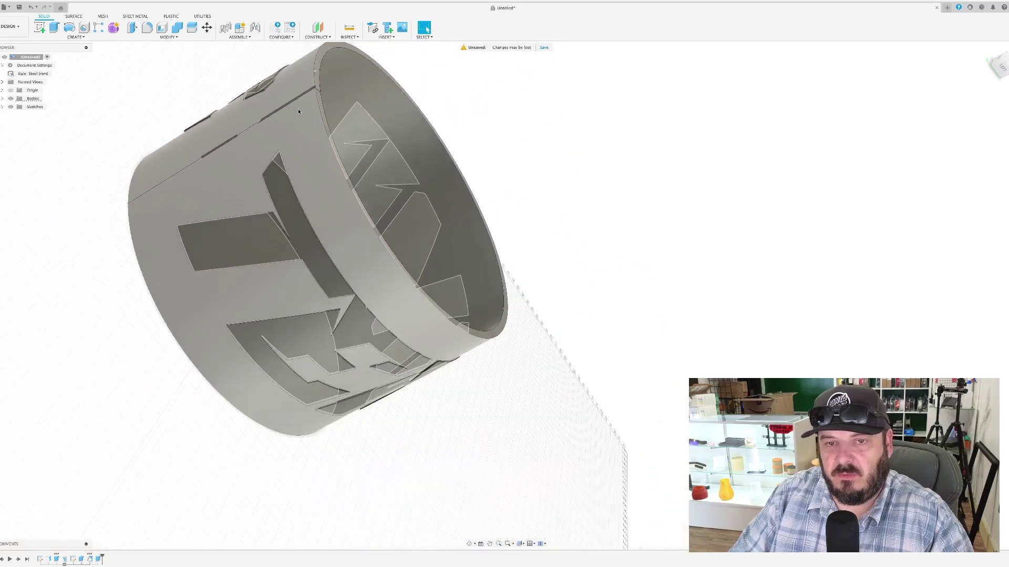
{"action": "middle_click_drag", "start_coordinate": [678, 266], "coordinate": [691, 284], "text": "shift"}
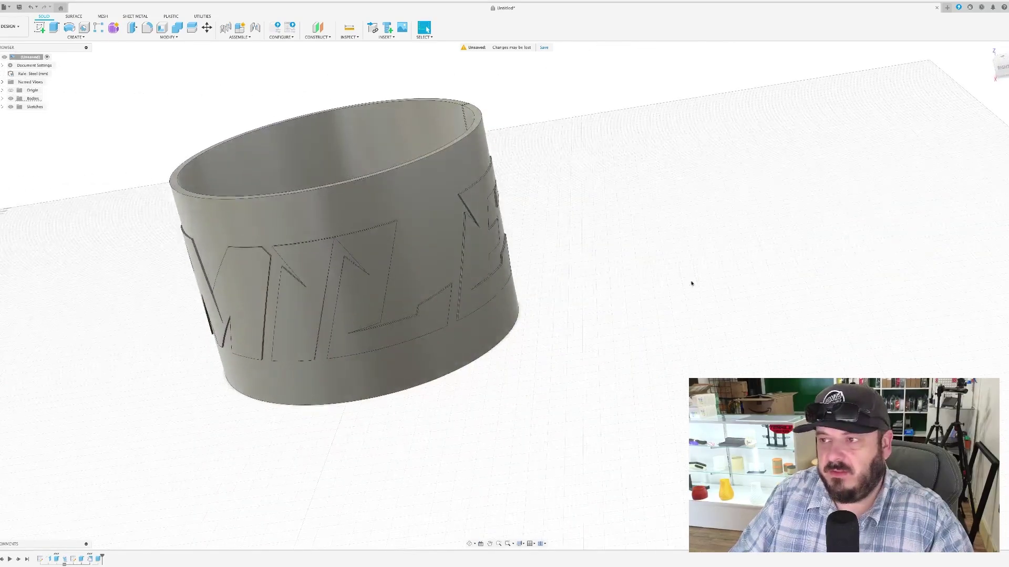
{"action": "left_click", "coordinate": [1002, 68]}
{"action": "scroll", "coordinate": [574, 295], "scroll_direction": "up", "scroll_amount": 4}
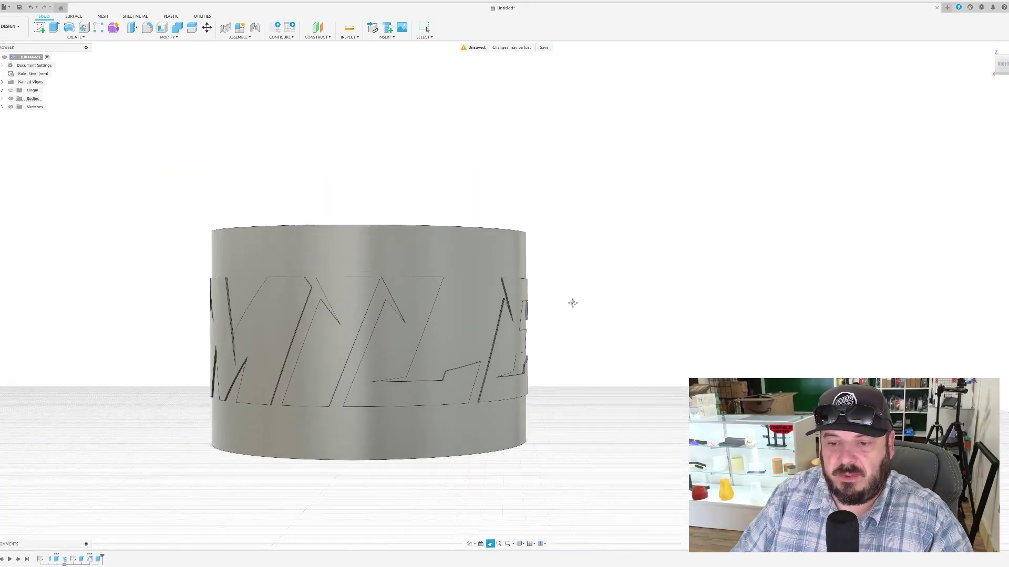
{"action": "scroll", "coordinate": [672, 294], "scroll_direction": "down", "scroll_amount": 3}
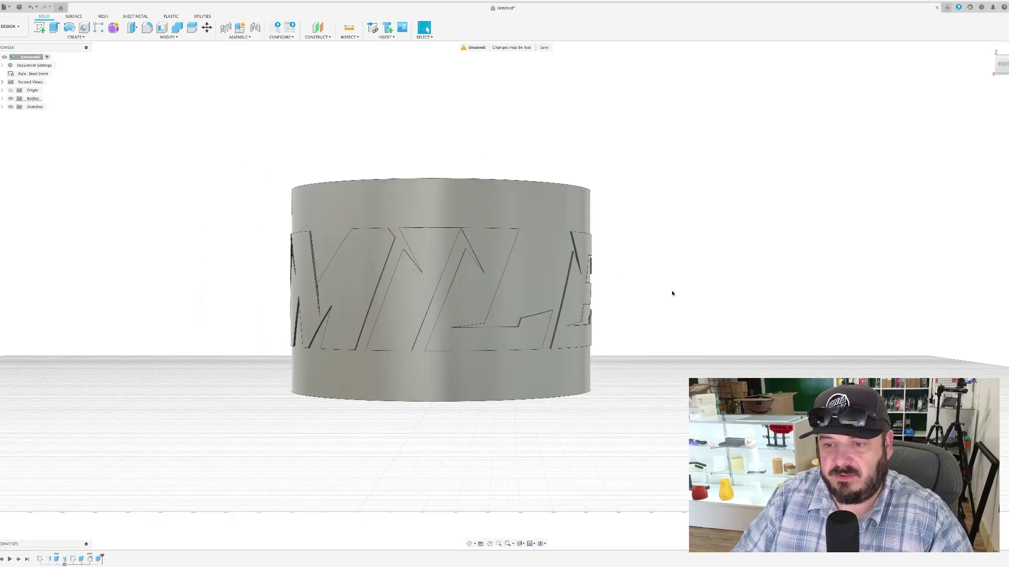
{"action": "middle_click_drag", "start_coordinate": [713, 293], "coordinate": [670, 233]}
{"action": "left_click", "coordinate": [1005, 68]}
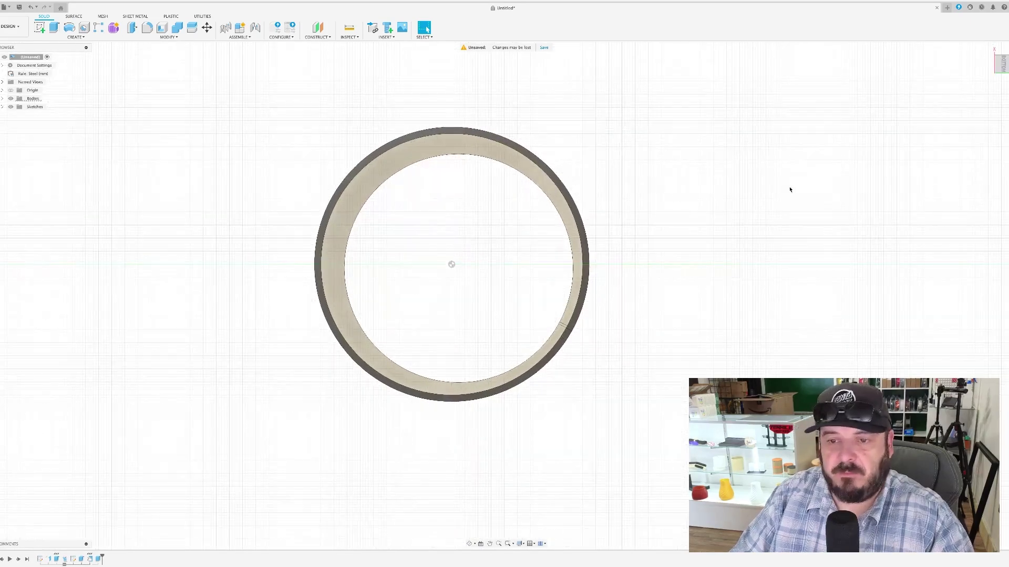
Start a sketch on the ring's flat end face for the base
{"action": "left_click", "coordinate": [40, 28]}
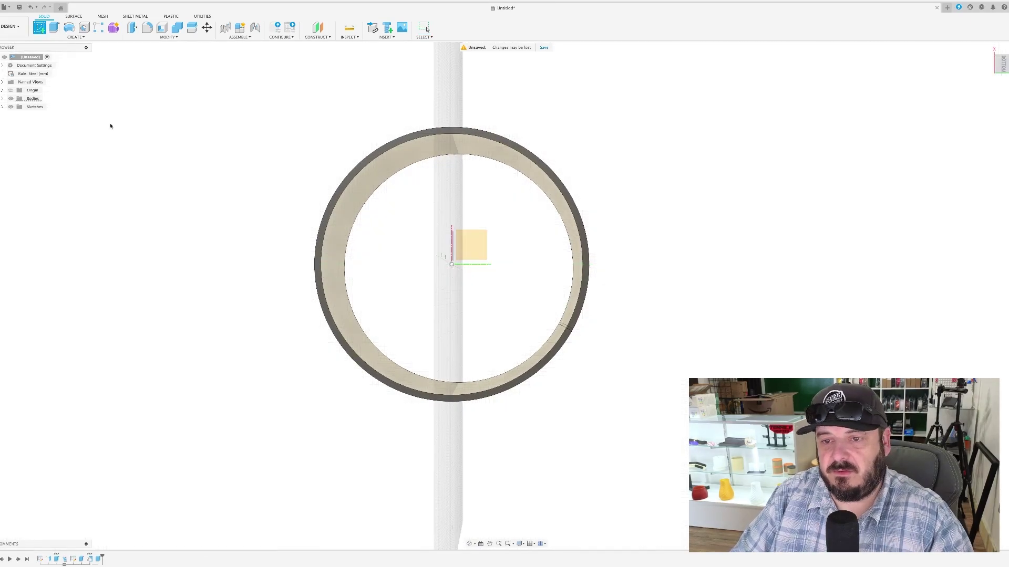
{"action": "left_click", "coordinate": [377, 155]}
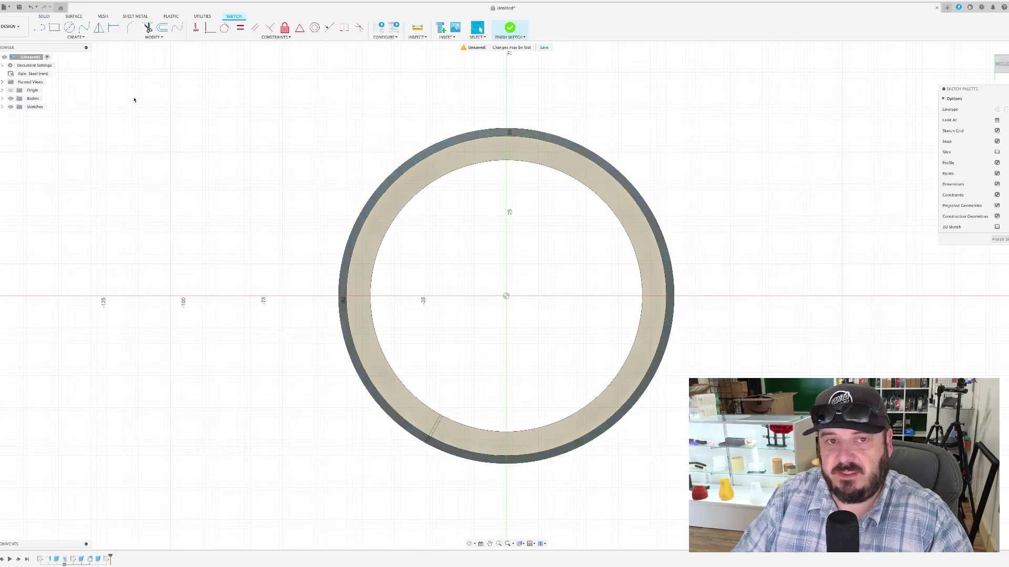
{"action": "left_click", "coordinate": [70, 28]}
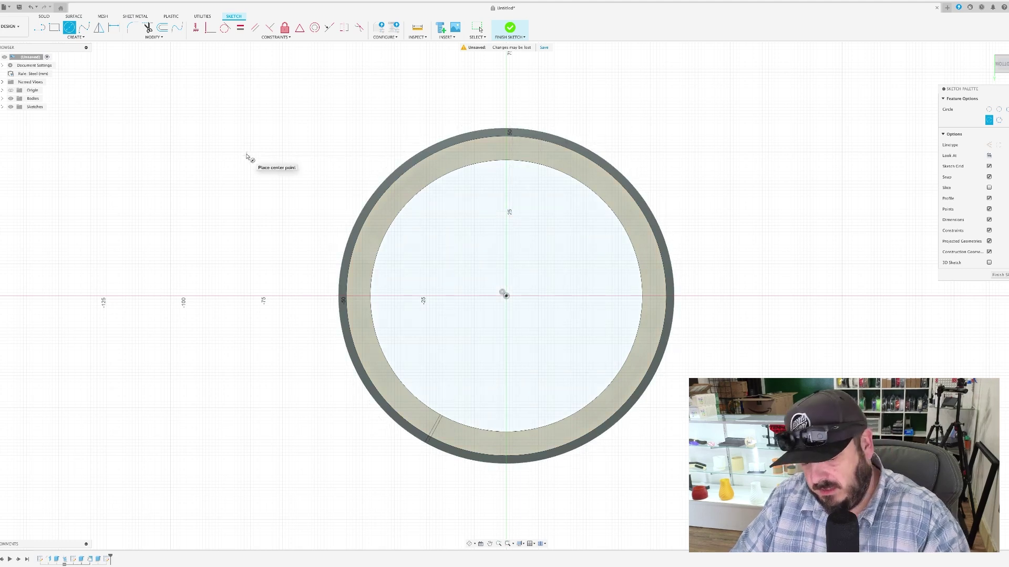
Extrude the inner circle profile into the tube end as a Join to form the solid floor
{"action": "key", "text": "e"}
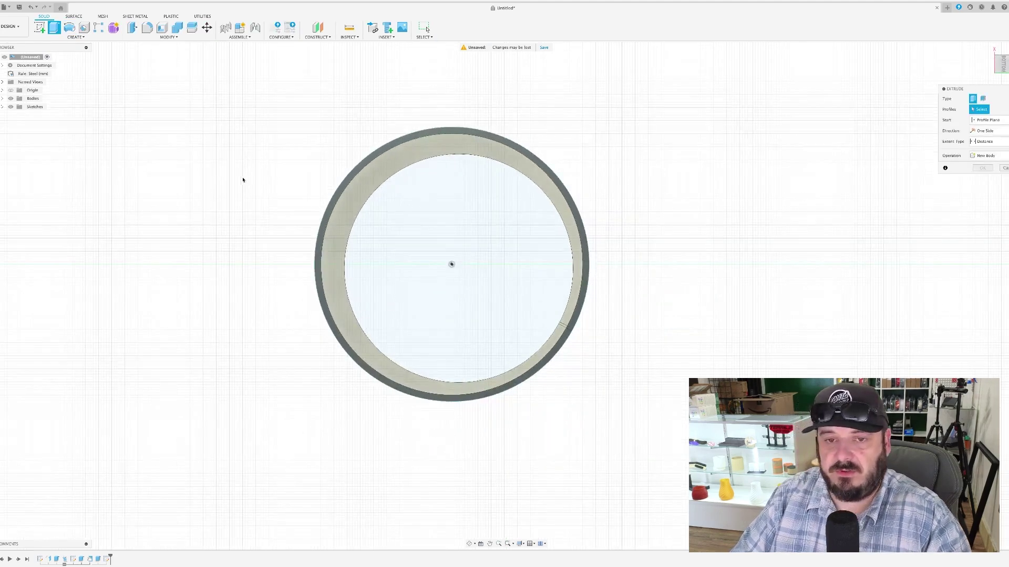
{"action": "middle_click_drag", "start_coordinate": [244, 177], "coordinate": [270, 205], "text": "shift"}
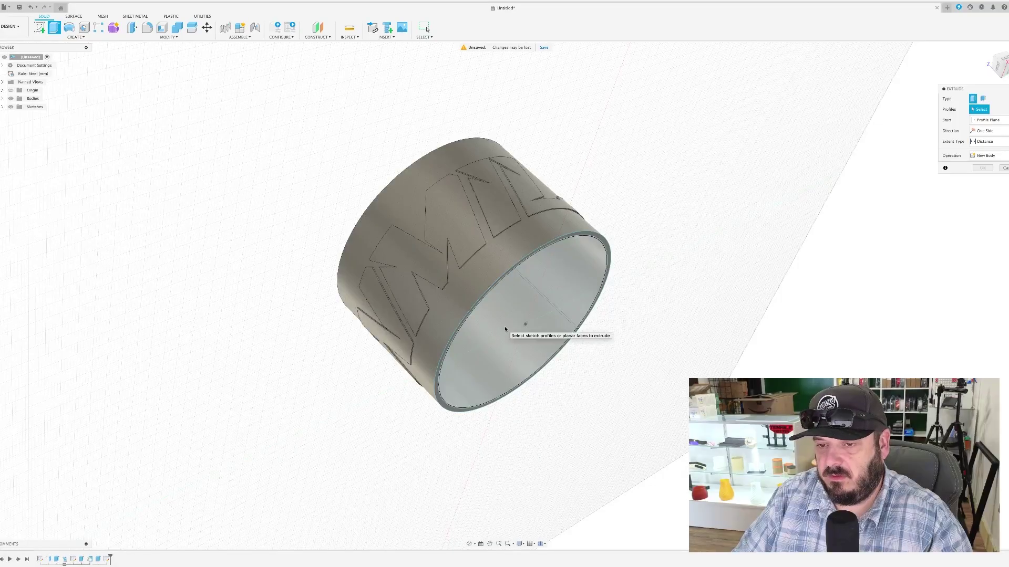
{"action": "left_click", "coordinate": [507, 329]}
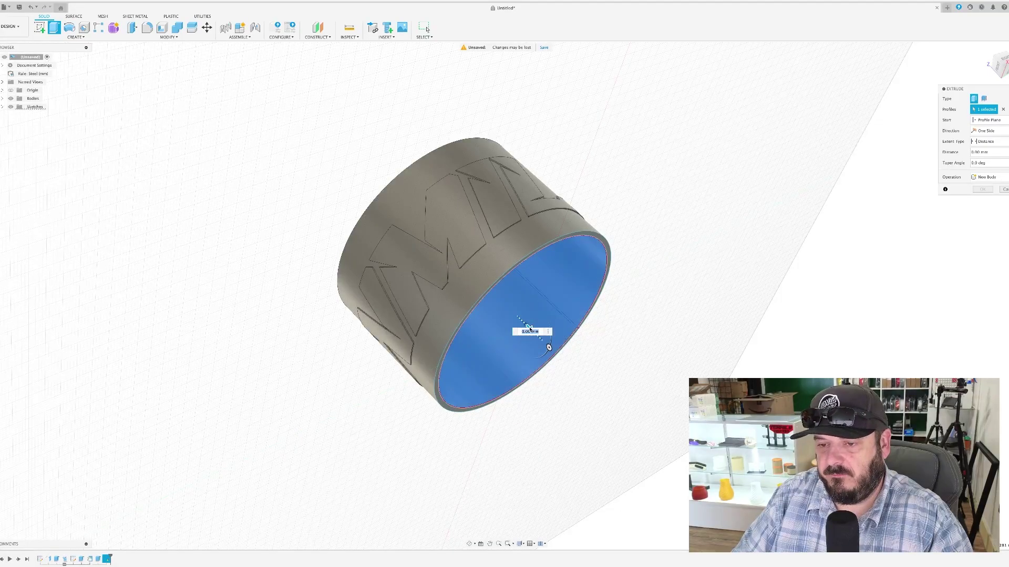
{"action": "left_click_drag", "start_coordinate": [526, 326], "coordinate": [518, 318]}
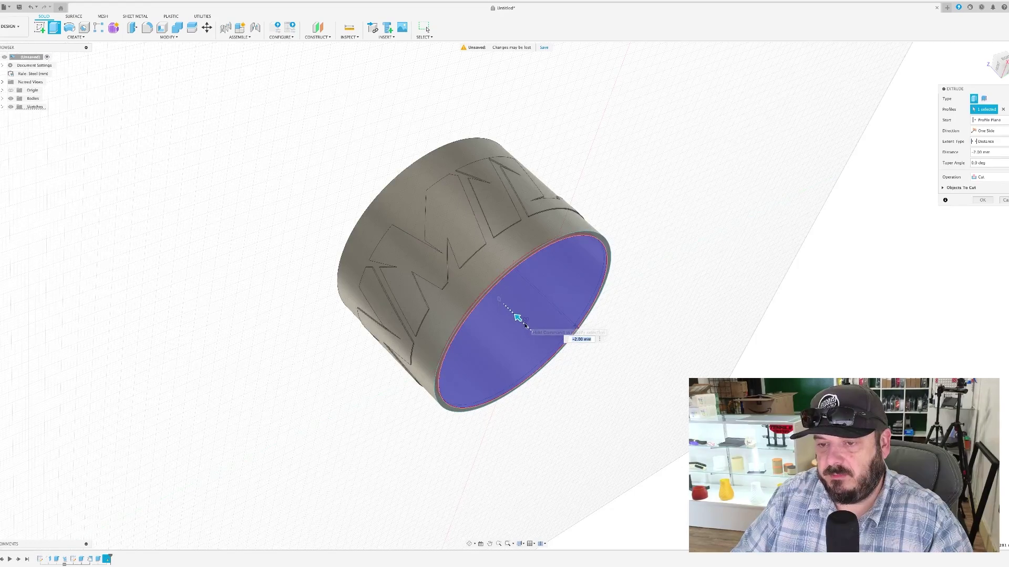
{"action": "left_click", "coordinate": [978, 179]}
{"action": "left_click", "coordinate": [979, 188]}
{"action": "left_click", "coordinate": [982, 189]}
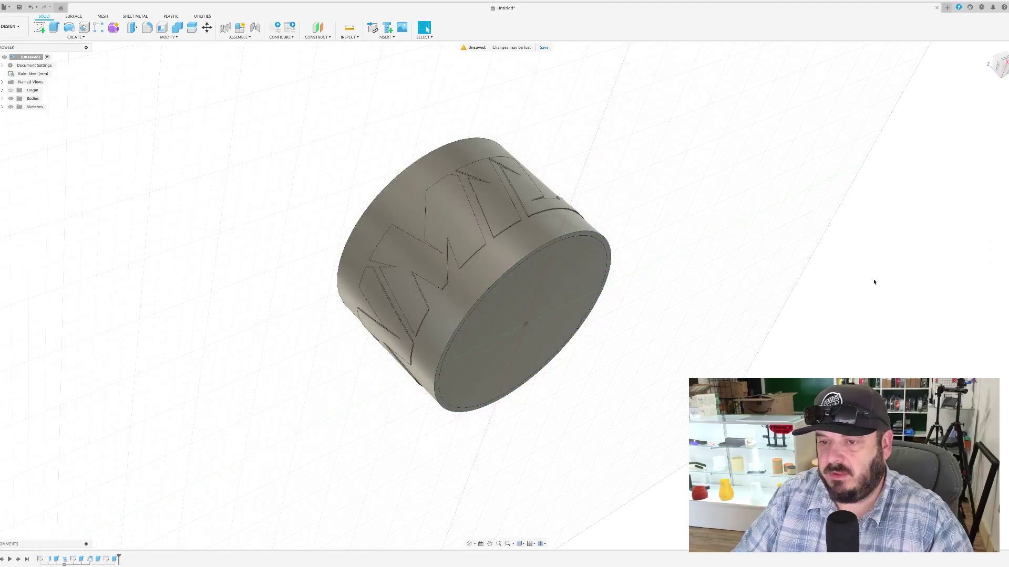
{"action": "left_click_drag", "start_coordinate": [697, 276], "coordinate": [599, 243]}
From the BOTTOM view, sketch a 4 mm circle on the base's vertical axis
{"action": "key", "text": "Escape"}
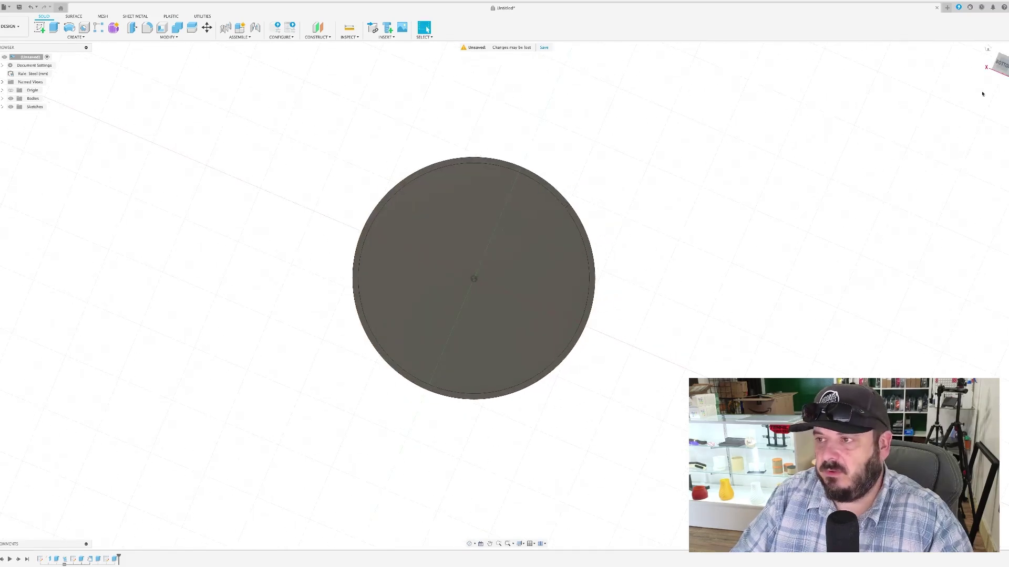
{"action": "left_click", "coordinate": [1003, 67]}
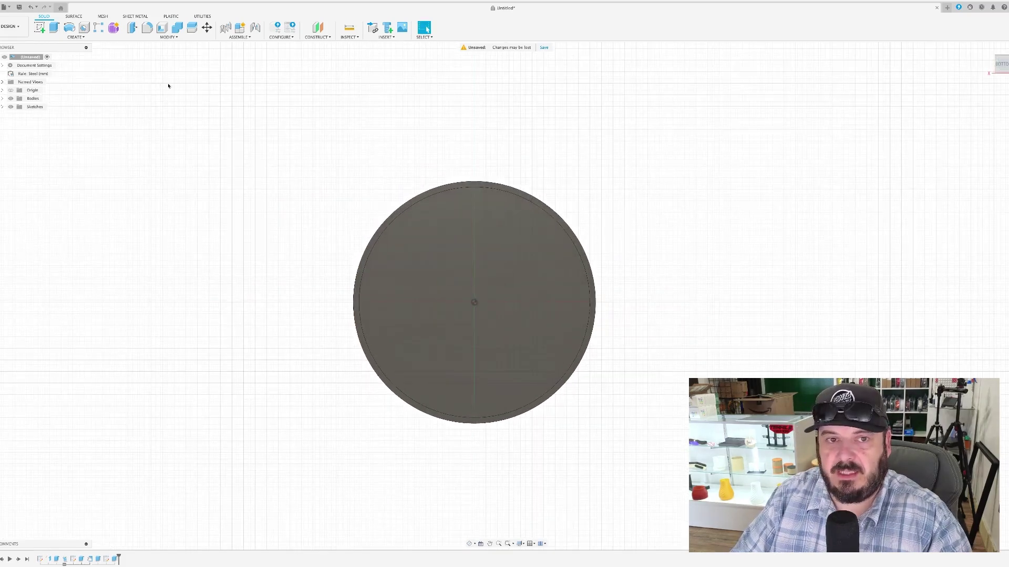
{"action": "left_click", "coordinate": [39, 27]}
{"action": "left_click", "coordinate": [481, 243]}
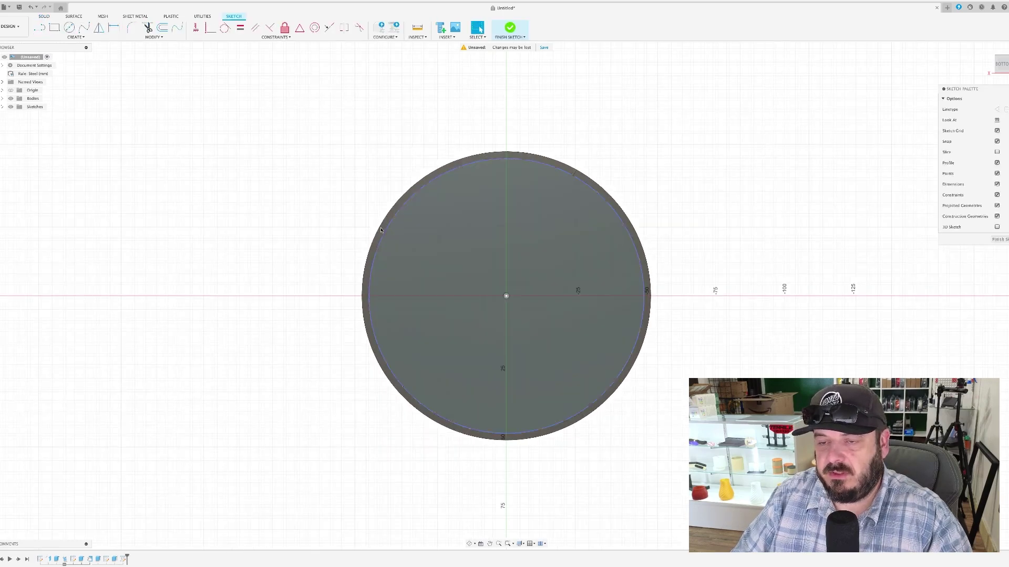
{"action": "left_click", "coordinate": [68, 27]}
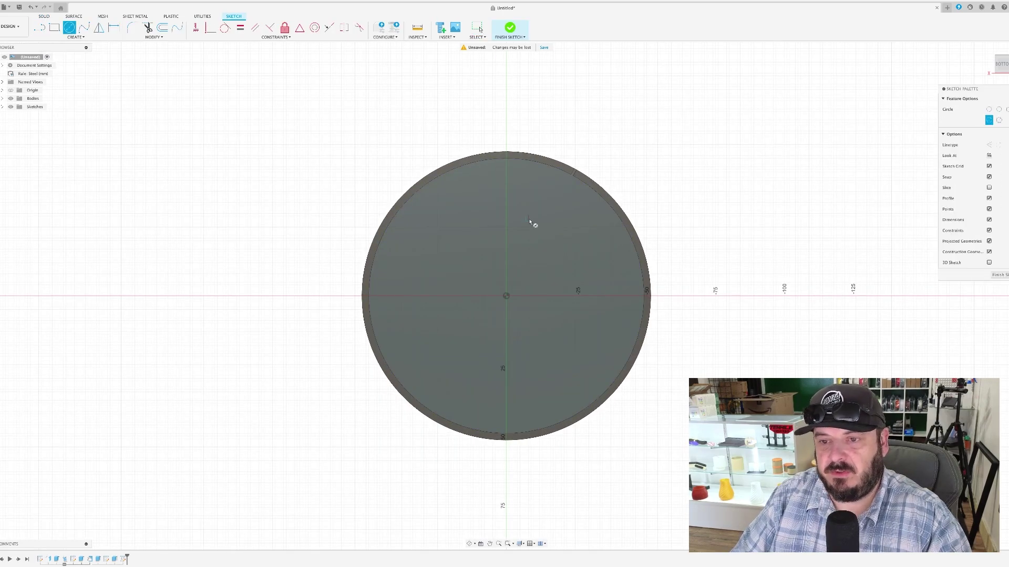
{"action": "left_click", "coordinate": [506, 191]}
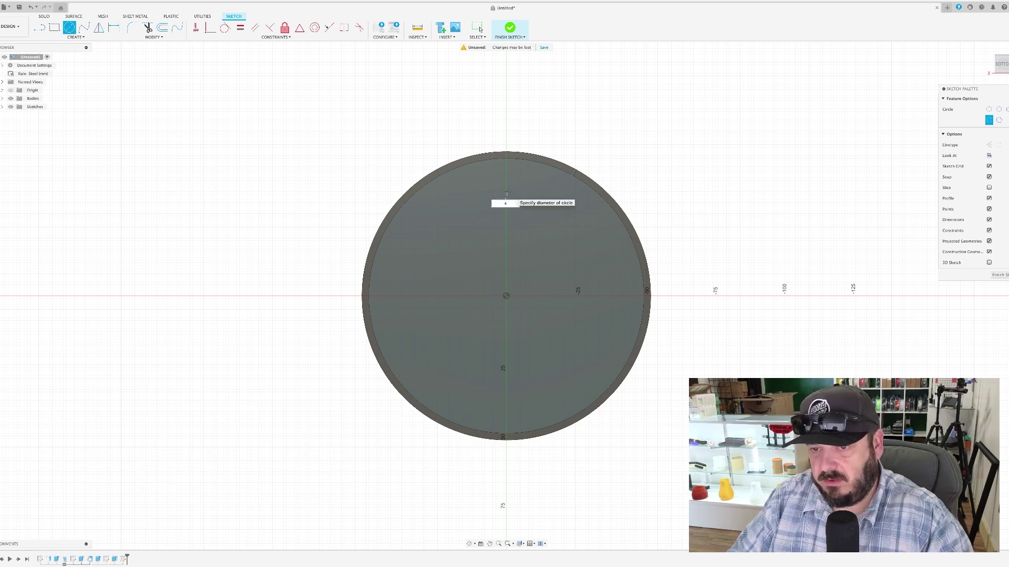
{"action": "type", "text": "4"}
{"action": "key", "text": "Return"}
{"action": "key", "text": "Escape"}
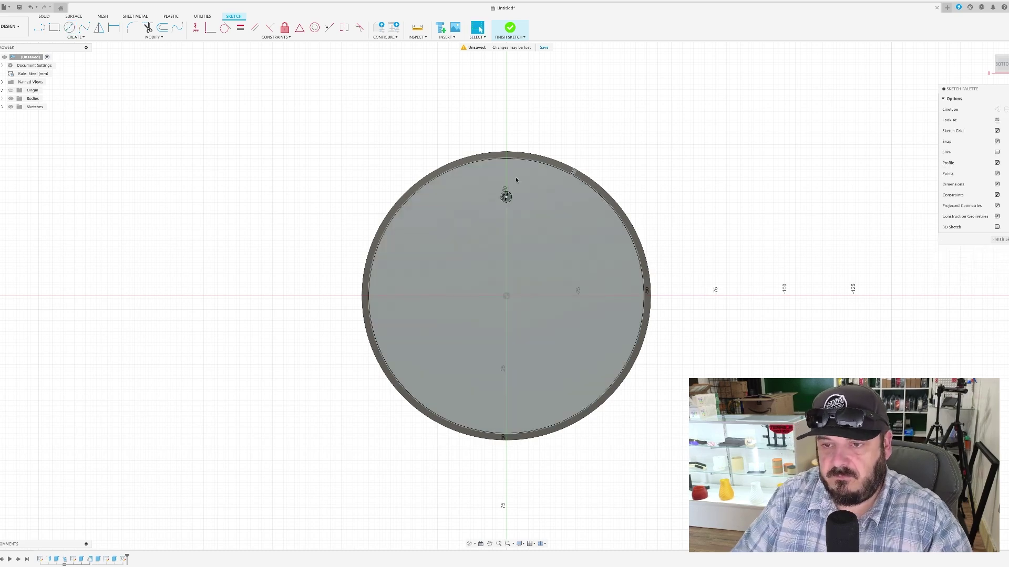
Extrude the 4 mm circle as a cut through the base to make the drain hole
{"action": "middle_click_drag", "start_coordinate": [707, 201], "coordinate": [714, 210], "text": "shift"}
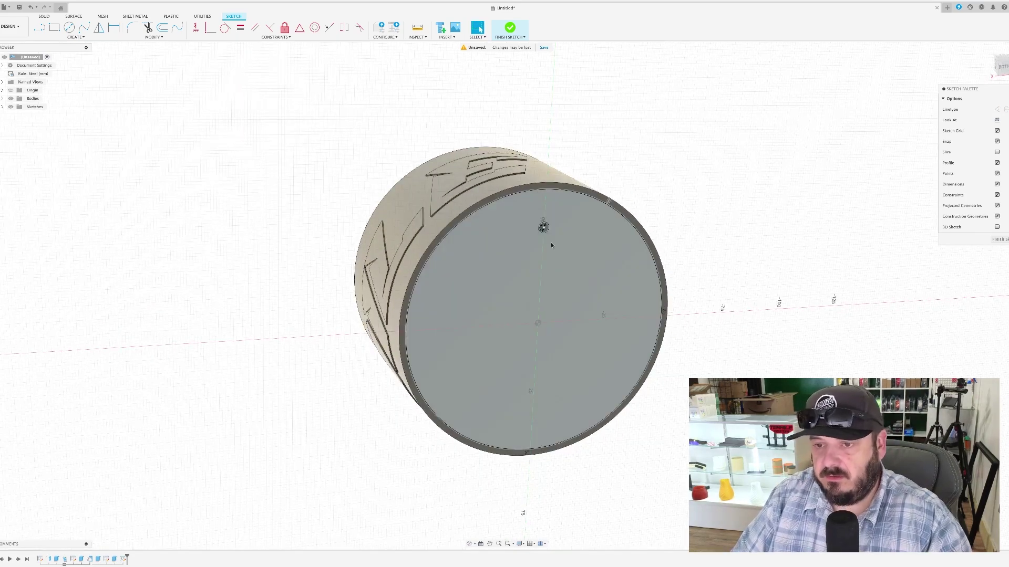
{"action": "scroll", "coordinate": [710, 273], "scroll_direction": "down", "scroll_amount": 2}
{"action": "scroll", "coordinate": [541, 227], "scroll_direction": "up", "scroll_amount": 5}
{"action": "scroll", "coordinate": [542, 229], "scroll_direction": "up", "scroll_amount": 2}
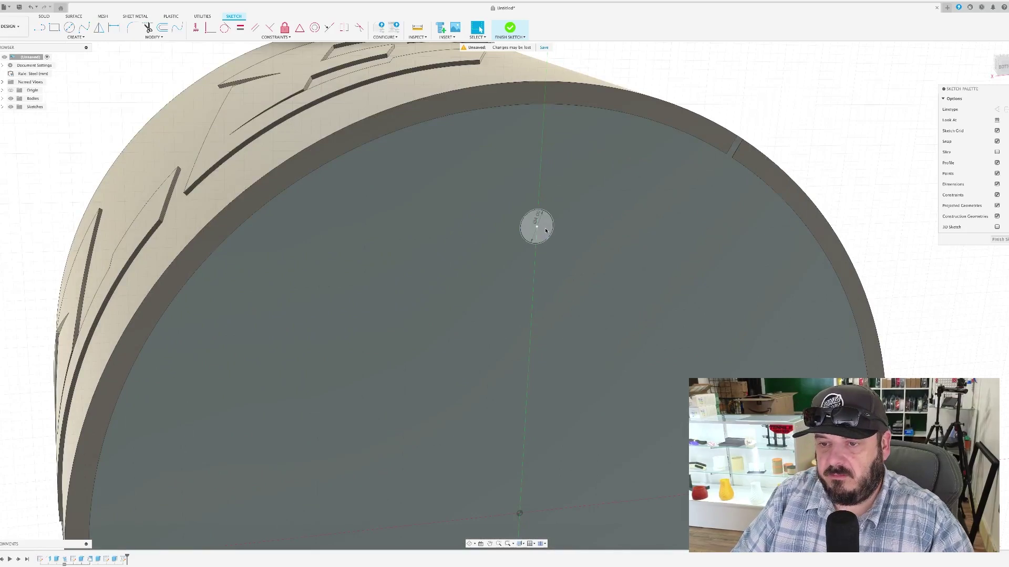
{"action": "key", "text": "e"}
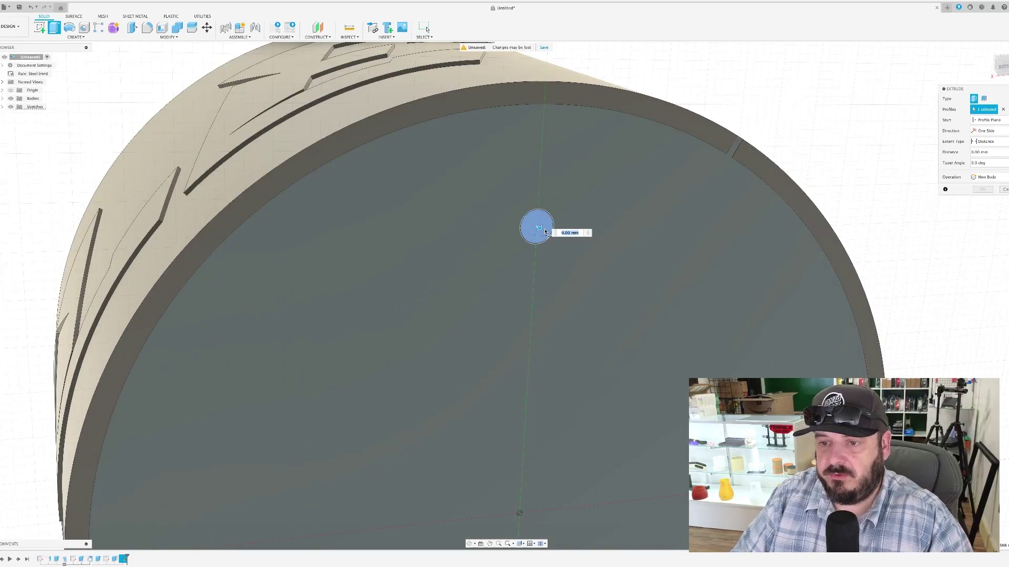
{"action": "left_click_drag", "start_coordinate": [536, 225], "coordinate": [507, 208]}
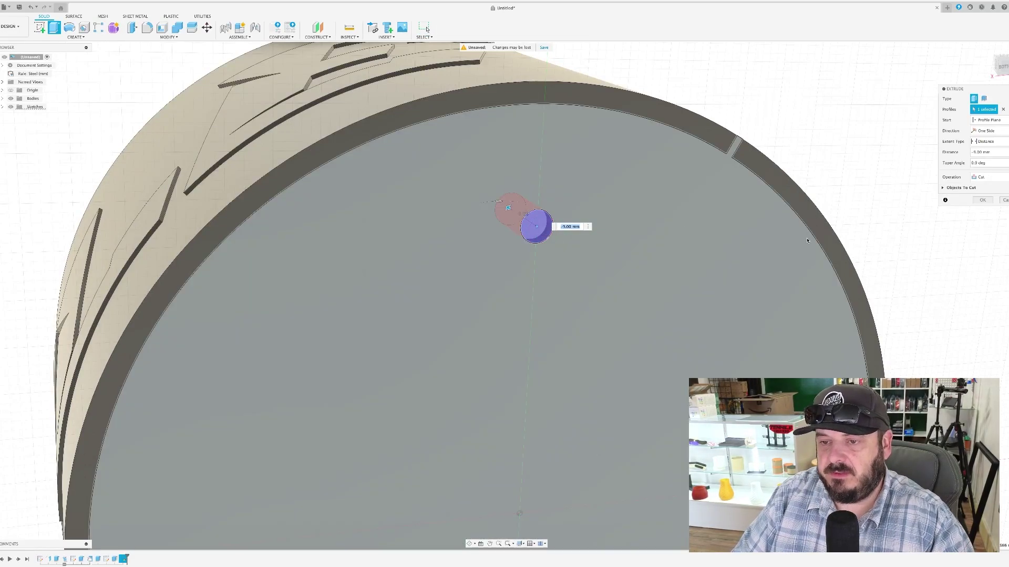
{"action": "left_click", "coordinate": [982, 200]}
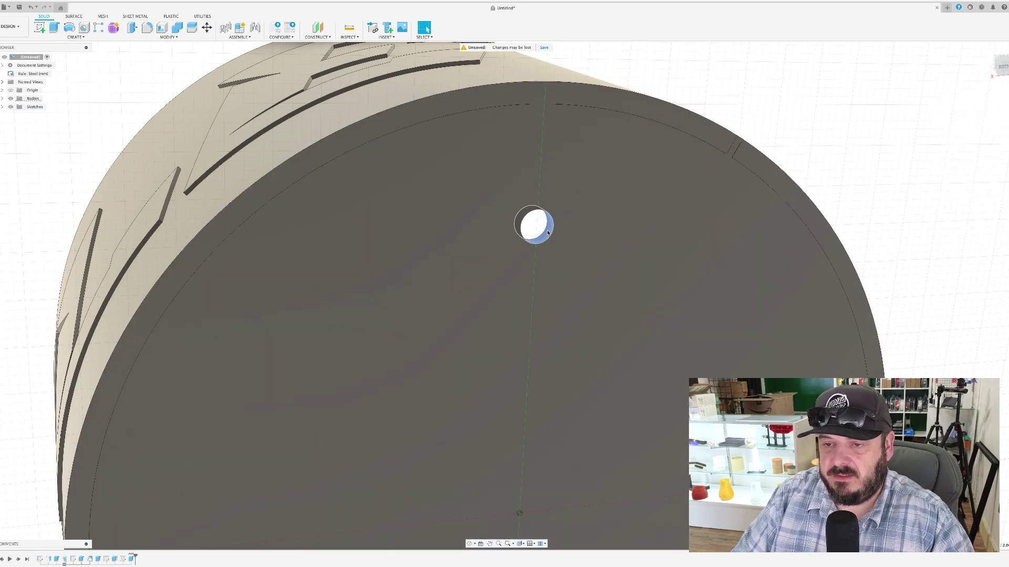
{"action": "scroll", "coordinate": [548, 232], "scroll_direction": "down", "scroll_amount": 3}
Circular-pattern the drain hole around the pot's circular rim as axis, quantity 12
{"action": "key", "text": "s"}
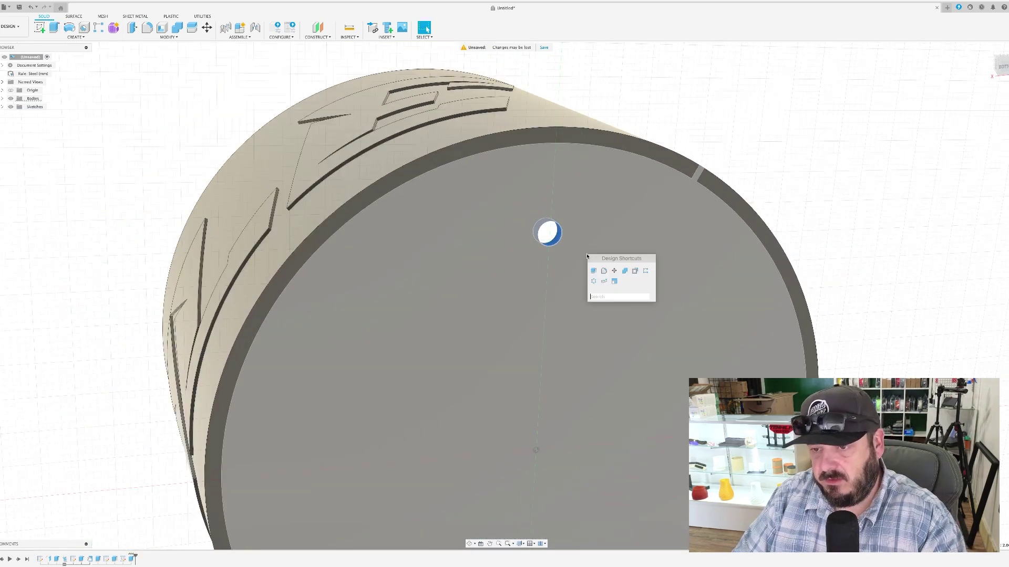
{"action": "left_click", "coordinate": [594, 282]}
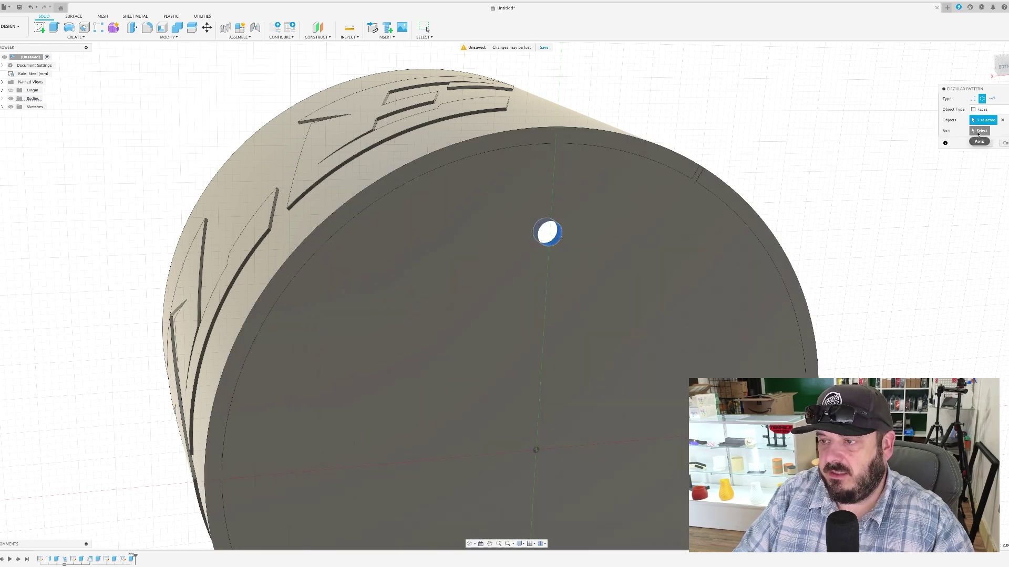
{"action": "left_click", "coordinate": [978, 131]}
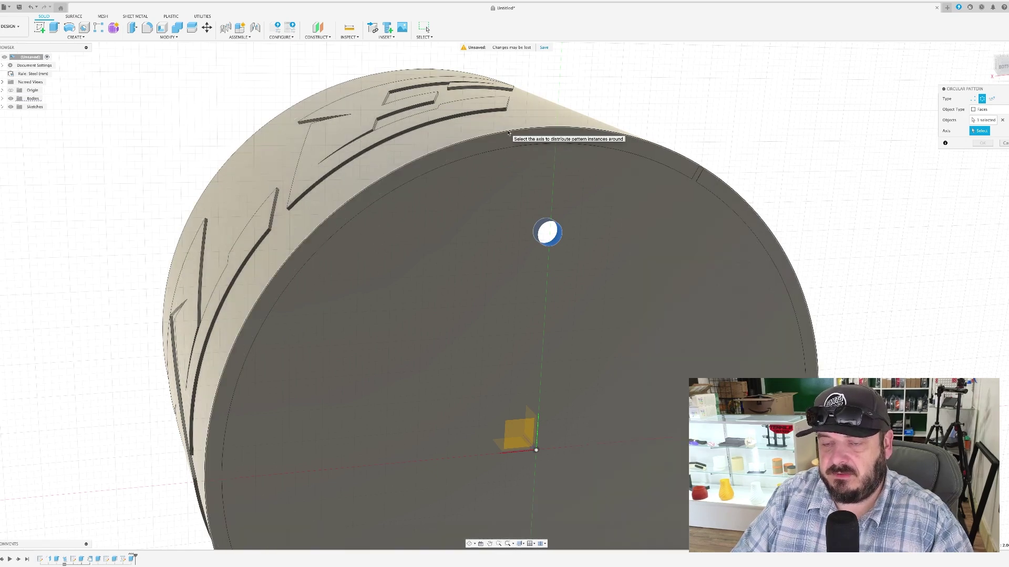
{"action": "left_click", "coordinate": [509, 133]}
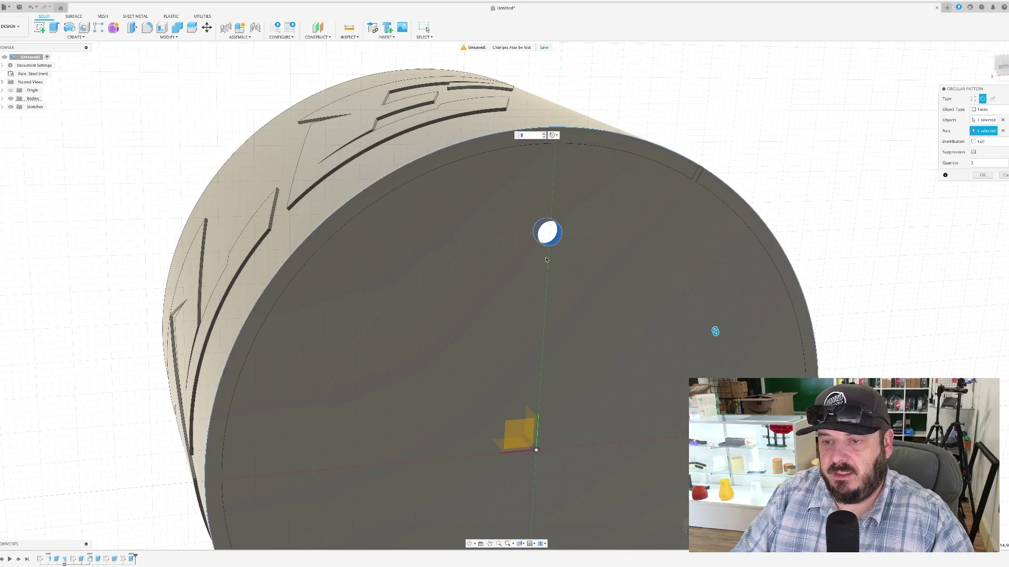
{"action": "scroll", "coordinate": [558, 278], "scroll_direction": "down", "scroll_amount": 4}
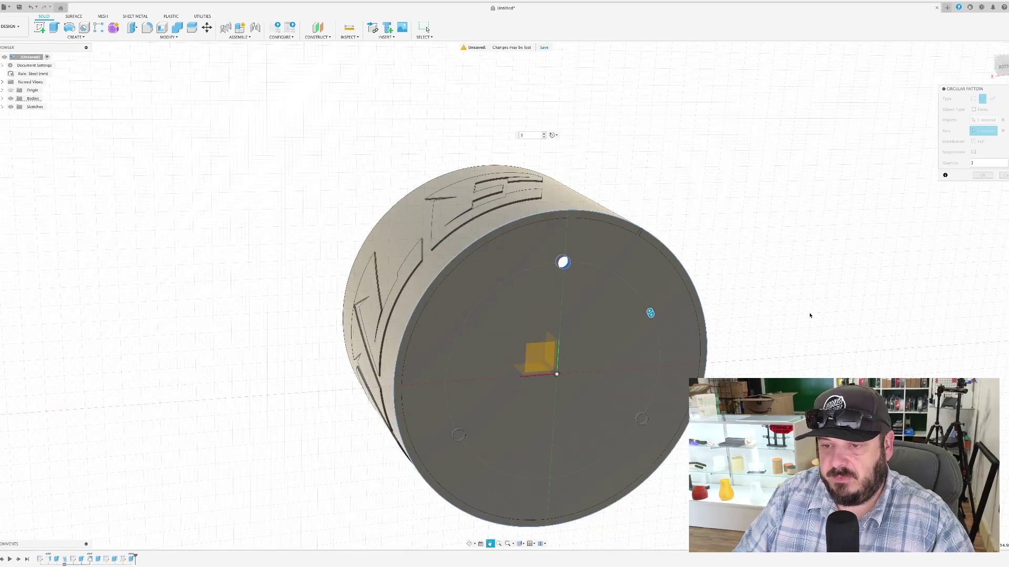
{"action": "middle_click_drag", "start_coordinate": [804, 313], "coordinate": [750, 281]}
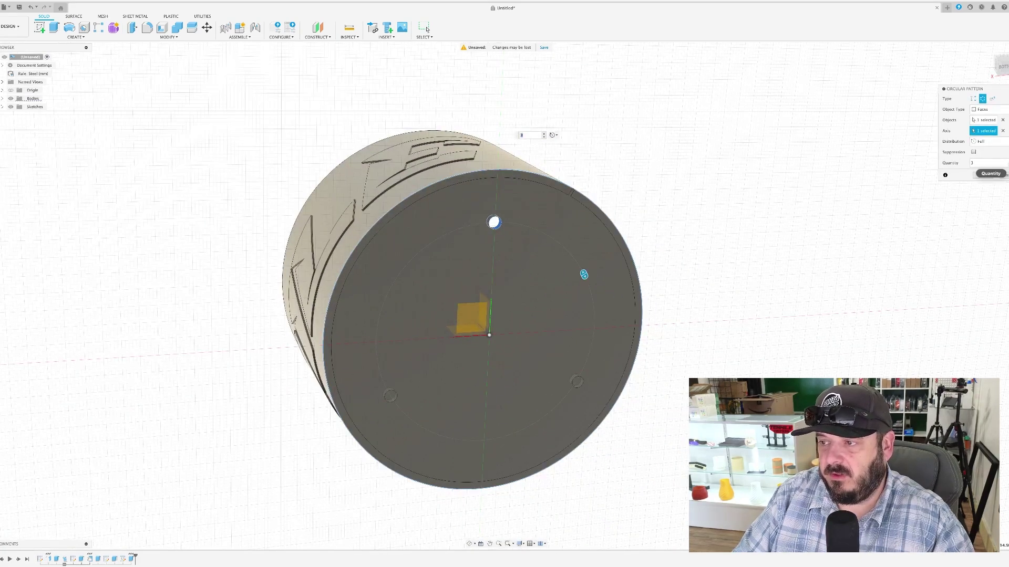
{"action": "key", "text": "Up"}
{"action": "key", "text": "Up"}
{"action": "key", "text": "Up"}
{"action": "key", "text": "Up"}
{"action": "key", "text": "Up"}
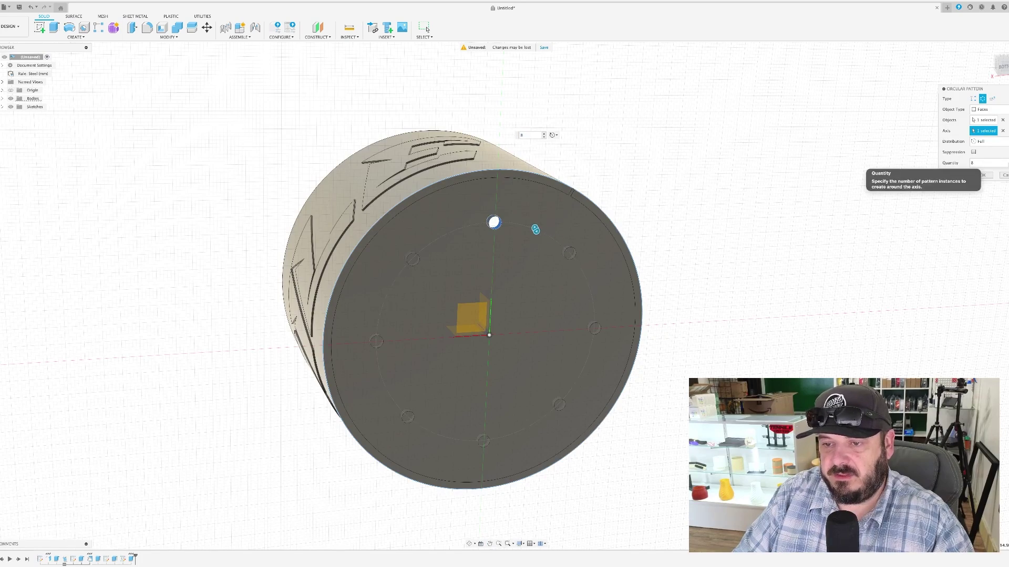
{"action": "key", "text": "Up"}
{"action": "key", "text": "Up"}
{"action": "key", "text": "Up"}
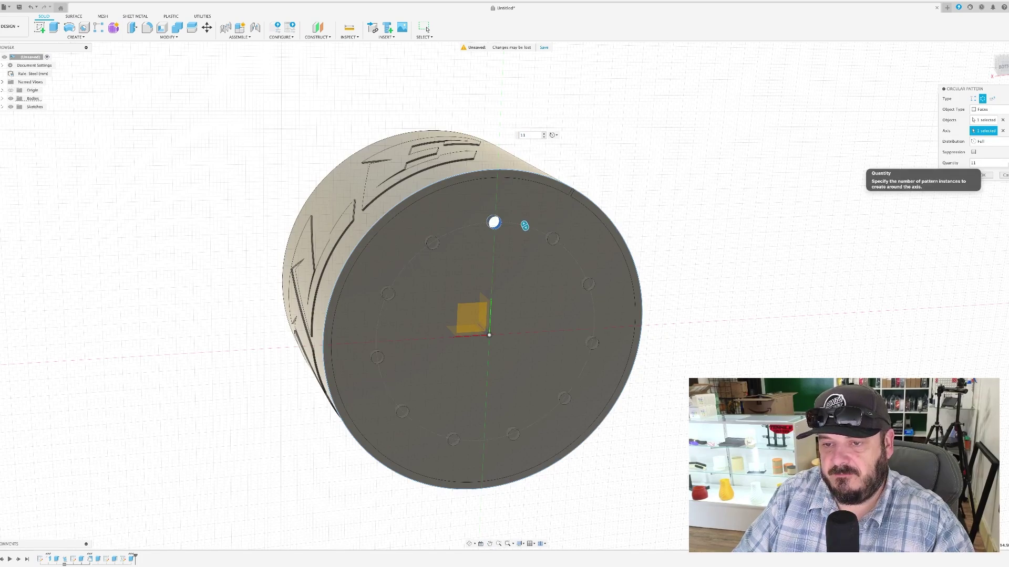
{"action": "key", "text": "Up"}
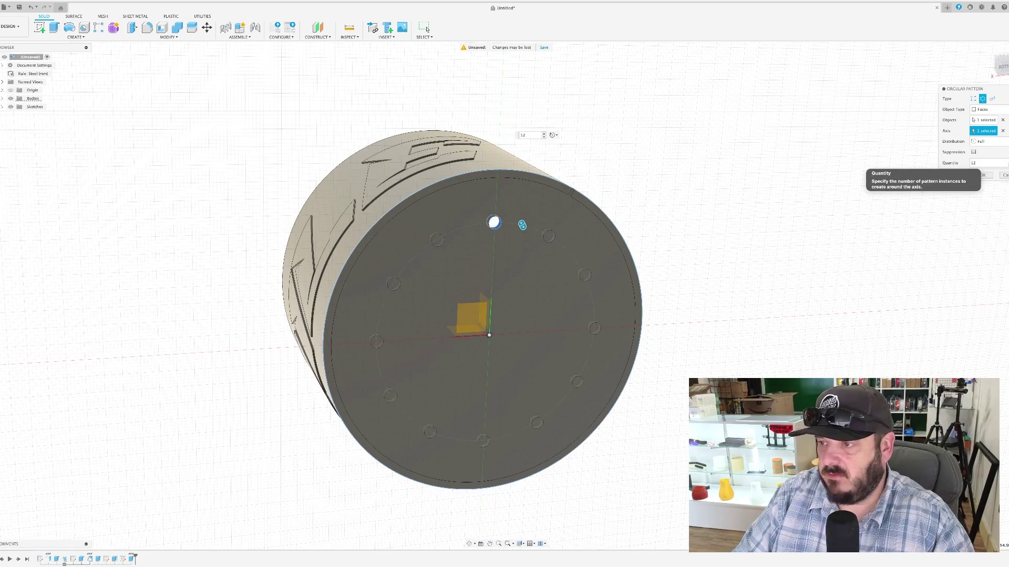
{"action": "left_click", "coordinate": [982, 175]}
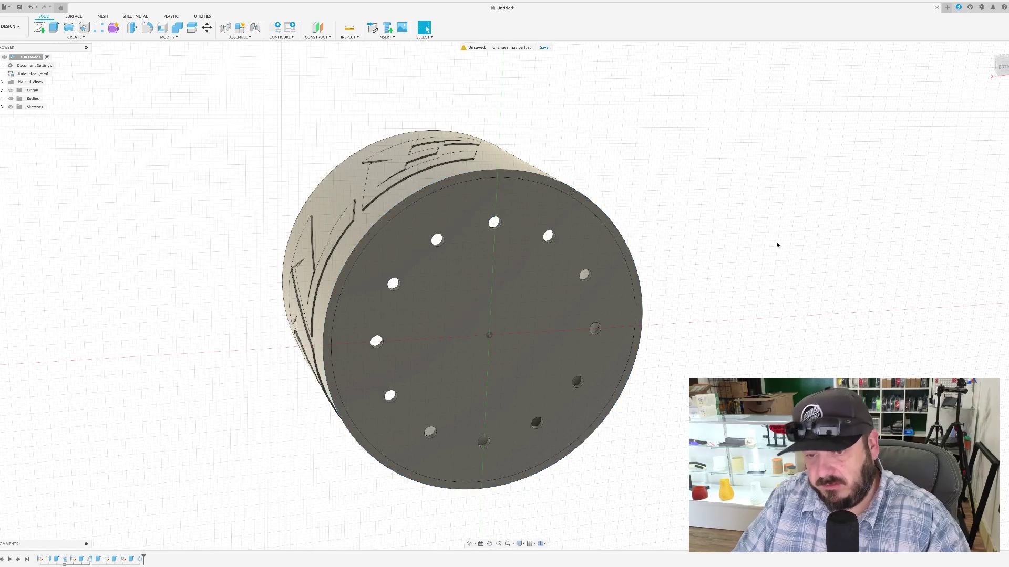
Edit the Circular Pattern from the timeline, keeping Full distribution, and reconfirm it
{"action": "middle_click_drag", "start_coordinate": [777, 245], "coordinate": [788, 225], "text": "shift"}
{"action": "key", "text": "Escape"}
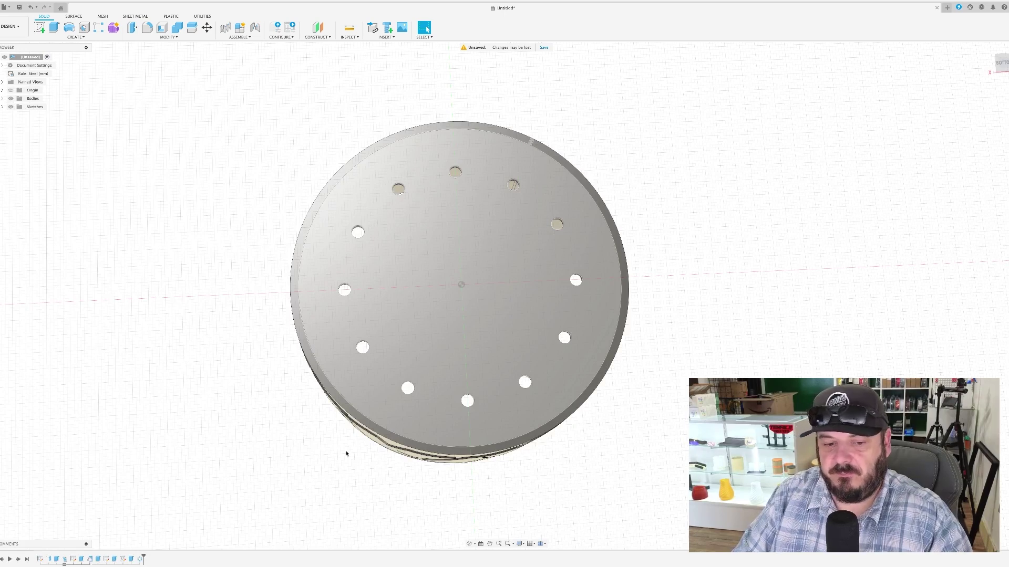
{"action": "right_click", "coordinate": [141, 559]}
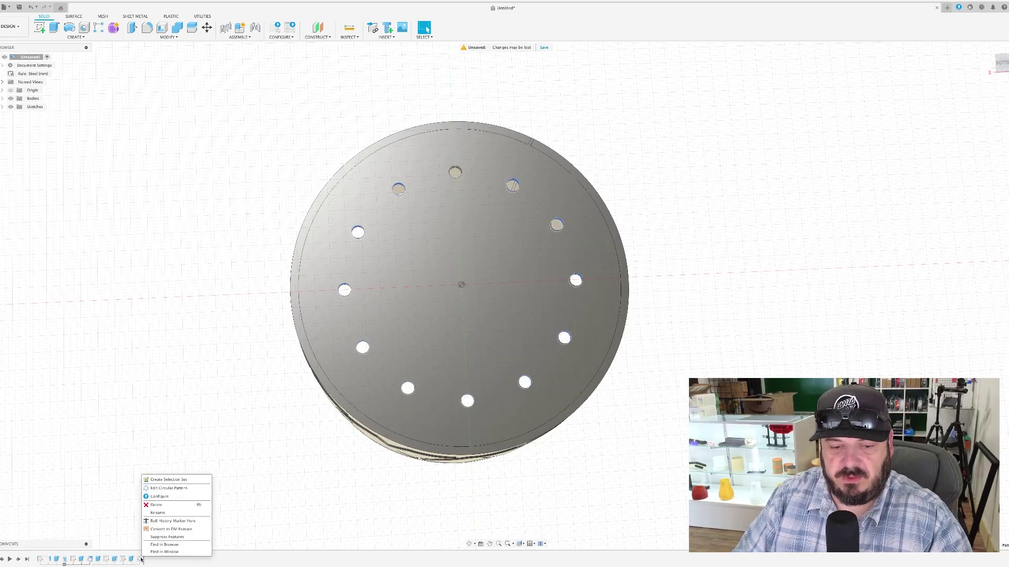
{"action": "left_click", "coordinate": [168, 488]}
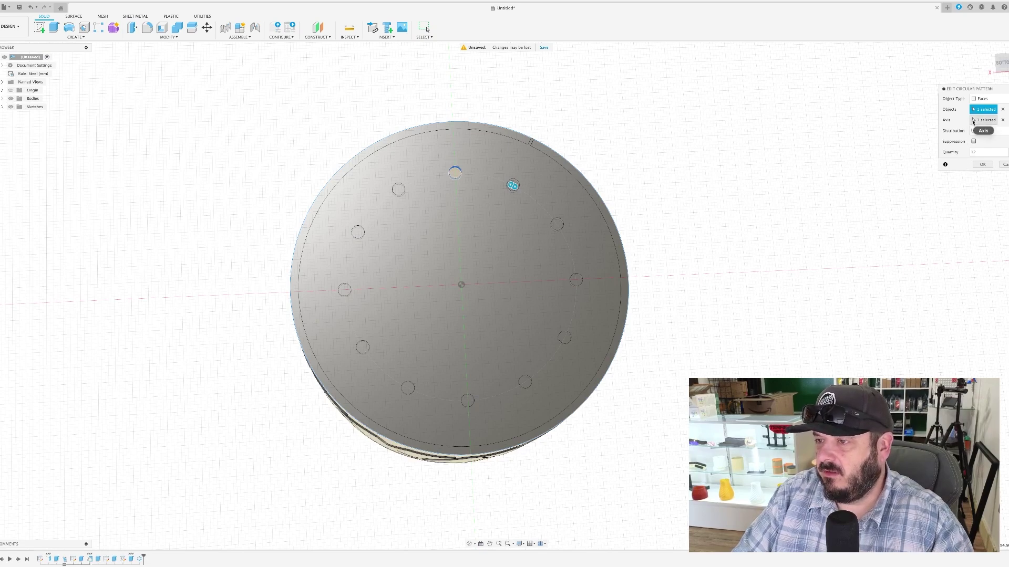
{"action": "left_click", "coordinate": [993, 134]}
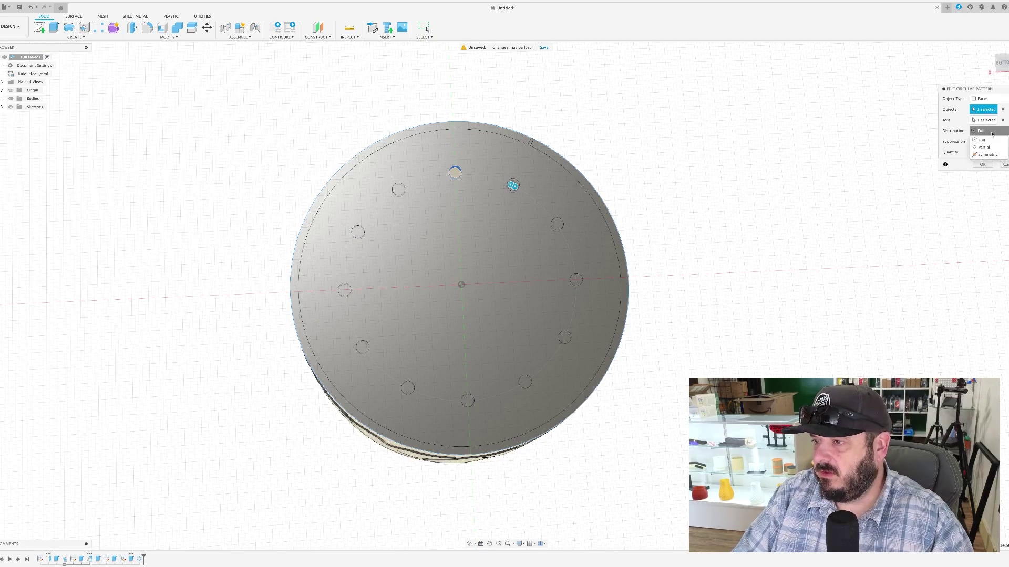
{"action": "left_click", "coordinate": [943, 136]}
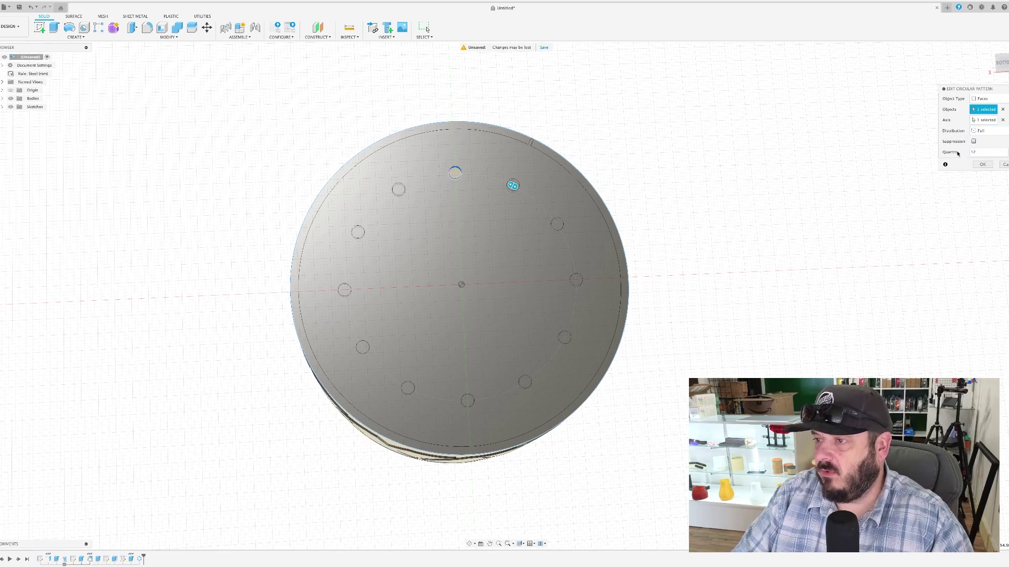
{"action": "left_click", "coordinate": [982, 165]}
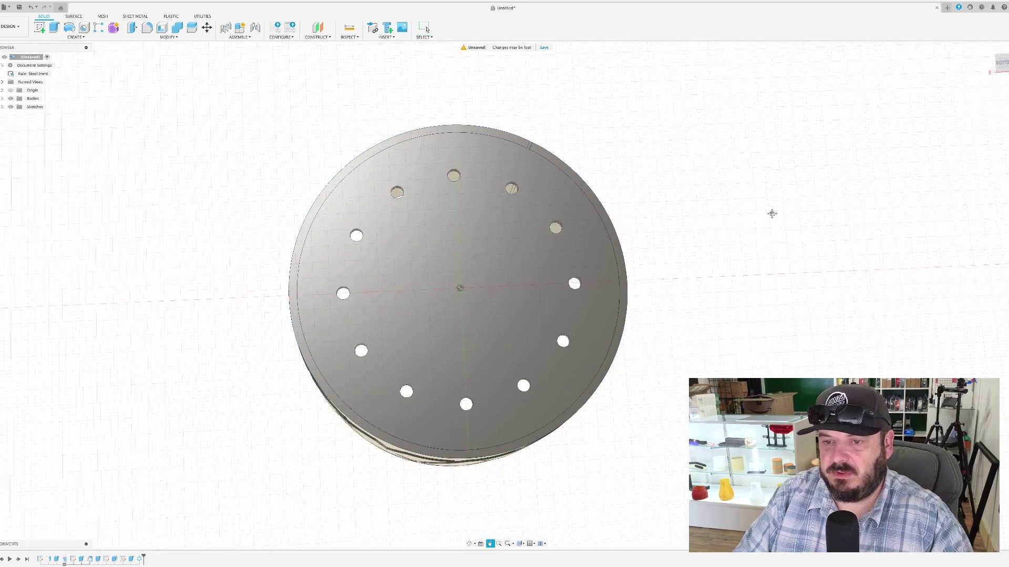
{"action": "middle_click_drag", "start_coordinate": [773, 214], "coordinate": [609, 304], "text": "shift"}
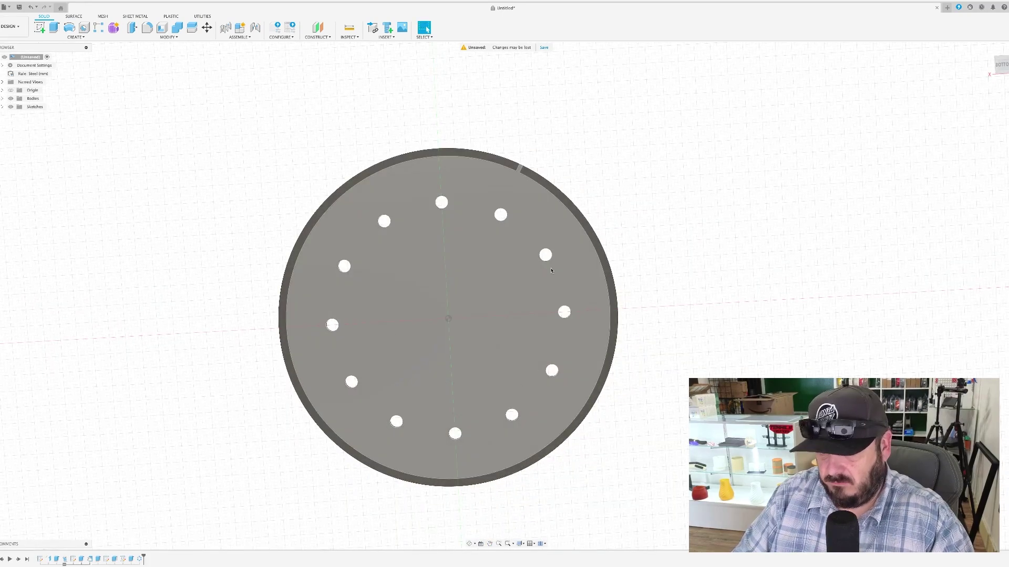
Expand the Bodies folder and toggle Body1's visibility off and back on twice
{"action": "mouse_move", "coordinate": [666, 212]}
{"action": "middle_mouse_down", "text": "shift"}
{"action": "mouse_move", "coordinate": [664, 203]}
{"action": "mouse_move", "coordinate": [671, 270]}
{"action": "middle_mouse_up", "text": "shift"}
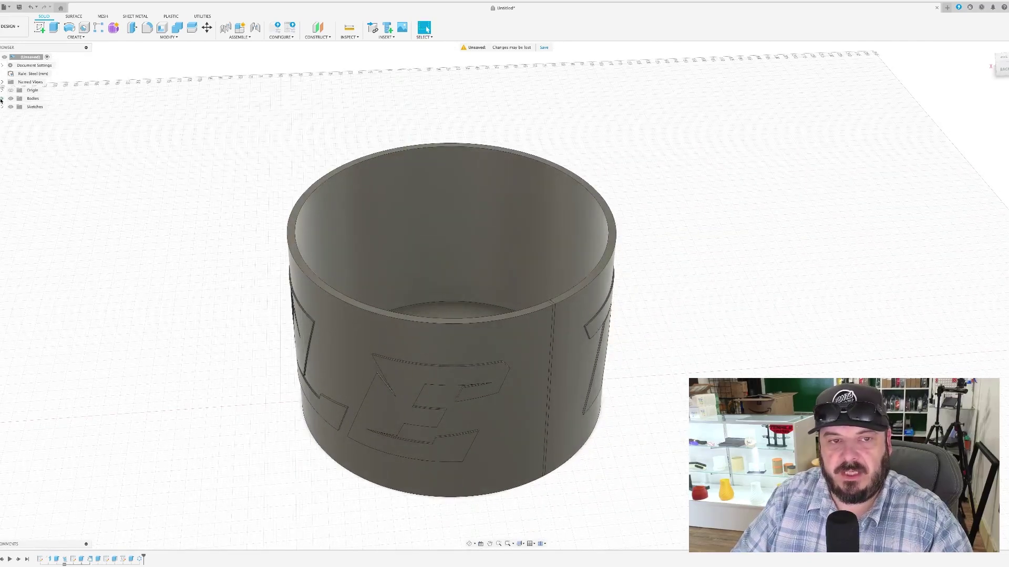
{"action": "left_click", "coordinate": [2, 98]}
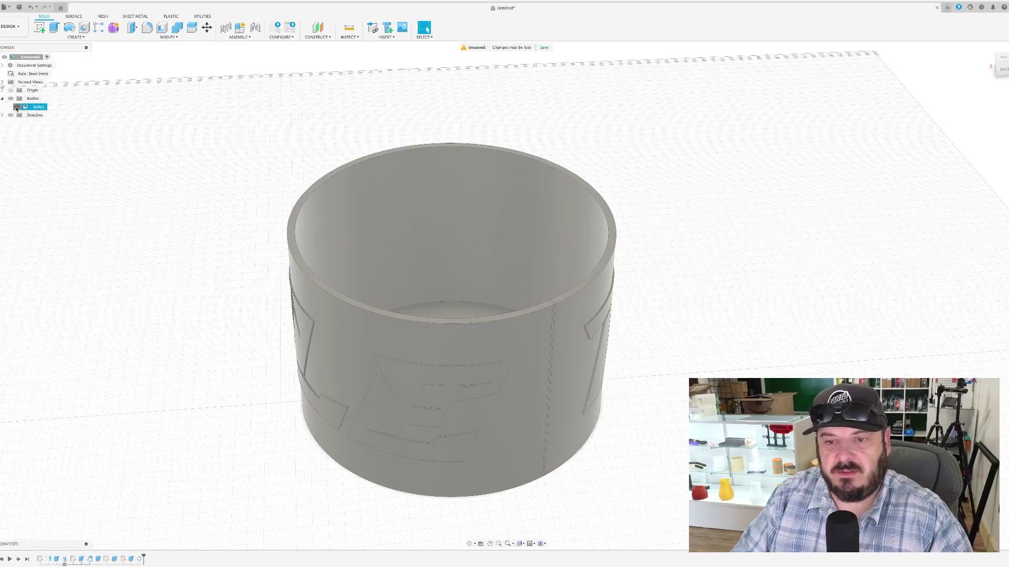
{"action": "left_click", "coordinate": [17, 108]}
{"action": "left_click", "coordinate": [17, 107]}
{"action": "left_click", "coordinate": [16, 107]}
{"action": "left_click", "coordinate": [16, 107]}
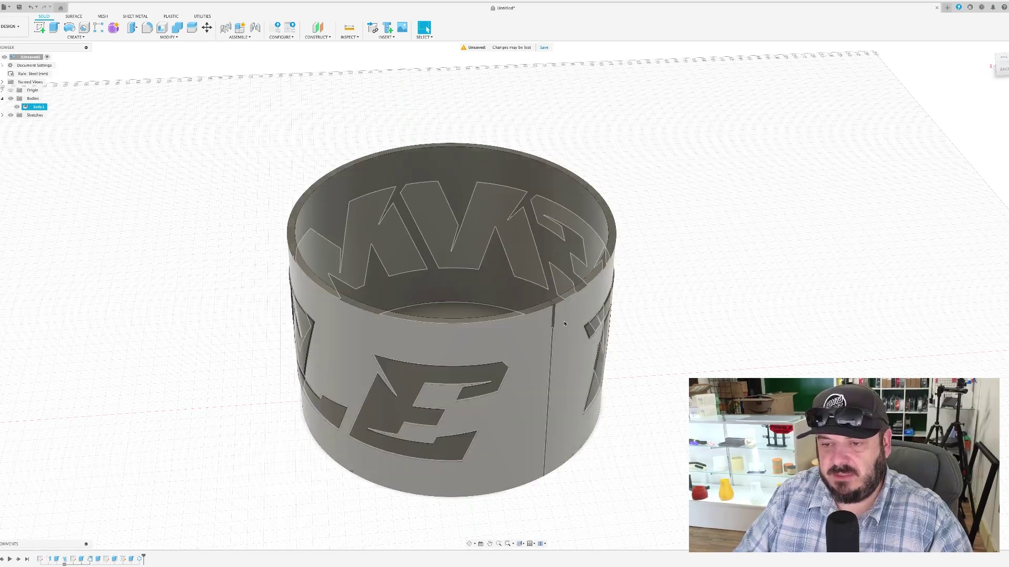
Select and deselect Body1, then orbit to inspect the embossed TENMILE lettering
{"action": "scroll", "coordinate": [563, 321], "scroll_direction": "up", "scroll_amount": 5}
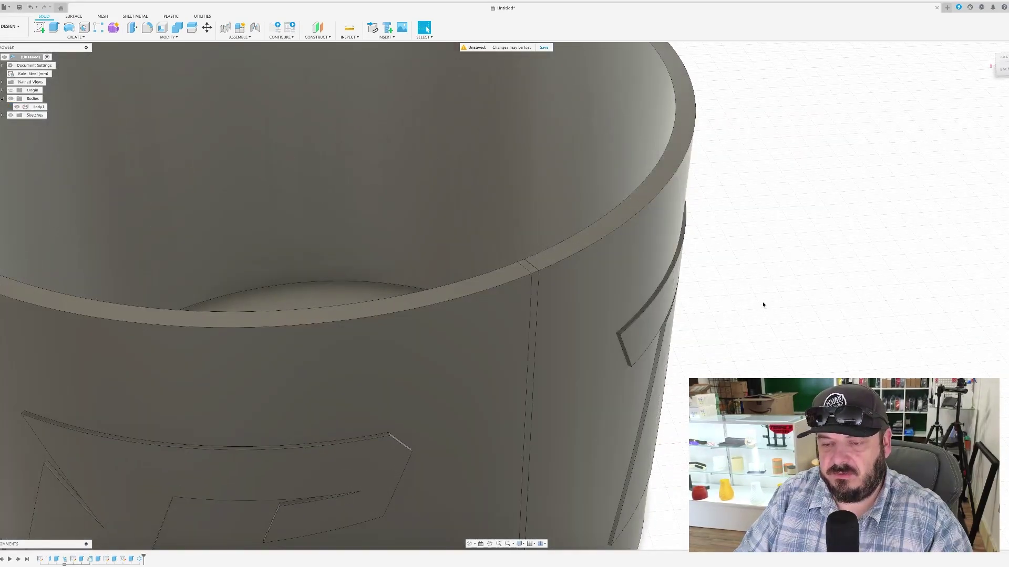
{"action": "scroll", "coordinate": [771, 305], "scroll_direction": "down", "scroll_amount": 6}
{"action": "middle_click_drag", "start_coordinate": [780, 302], "coordinate": [777, 361], "text": "shift"}
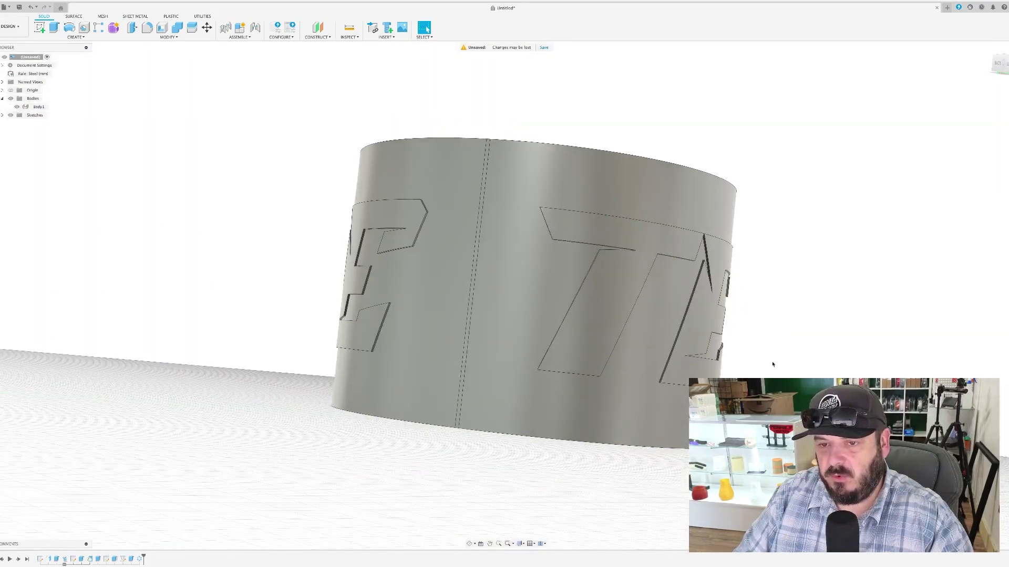
{"action": "left_click", "coordinate": [473, 238]}
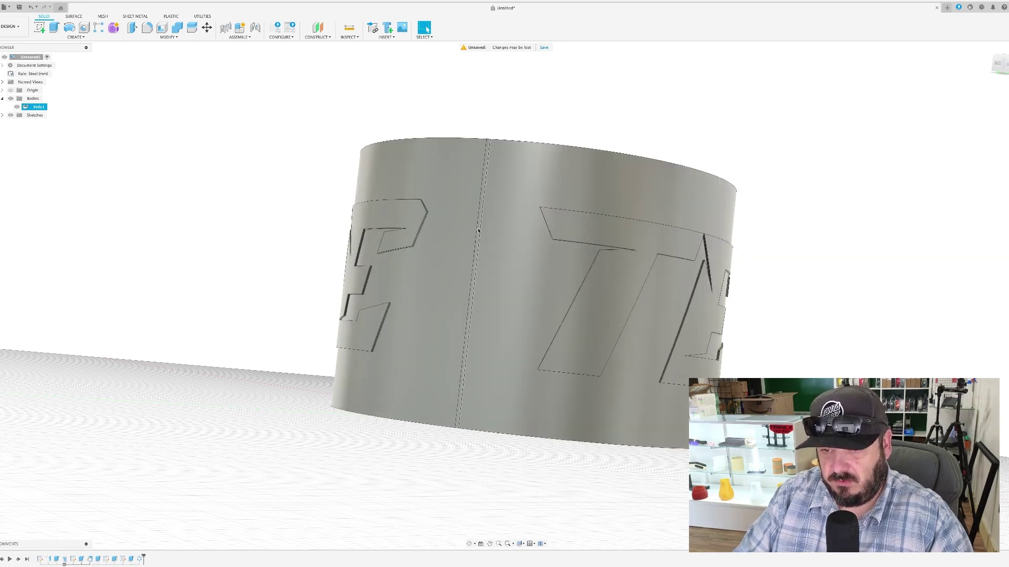
{"action": "left_click", "coordinate": [555, 95]}
{"action": "scroll", "coordinate": [555, 95], "scroll_direction": "down", "scroll_amount": 2}
{"action": "middle_click_drag", "start_coordinate": [571, 116], "coordinate": [562, 149], "text": "shift"}
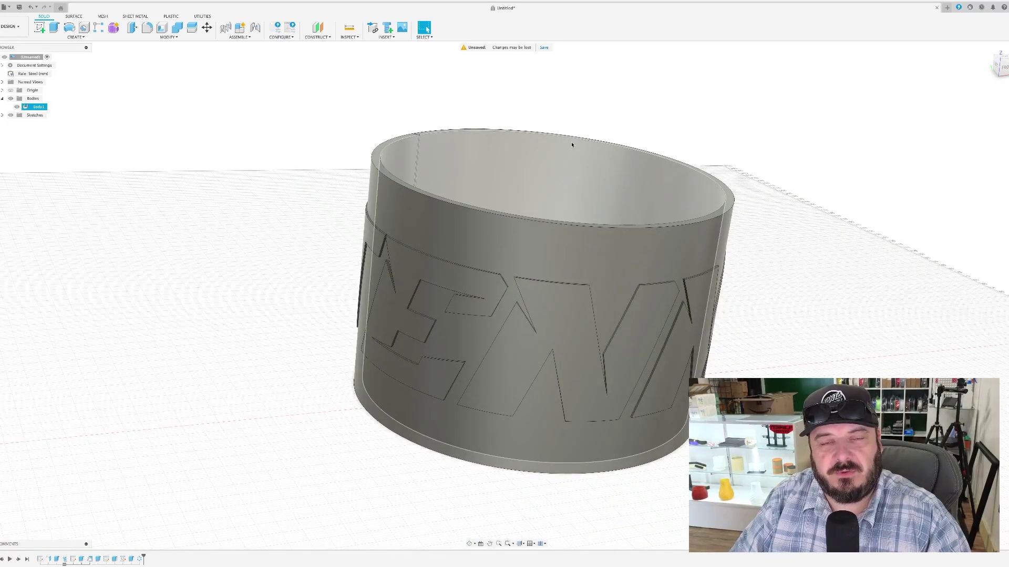
{"action": "middle_click_drag", "start_coordinate": [586, 140], "coordinate": [678, 246], "text": "shift"}
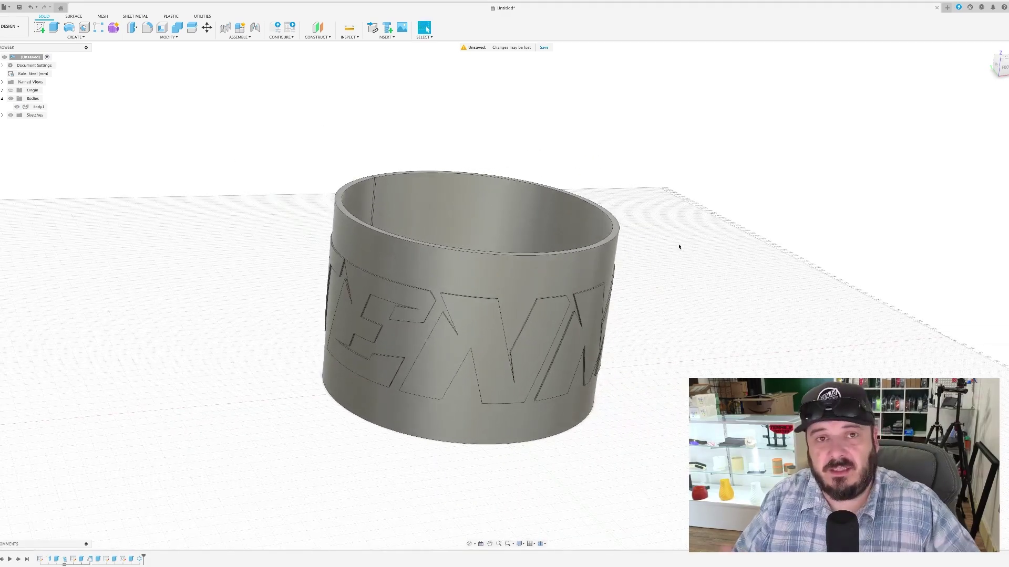